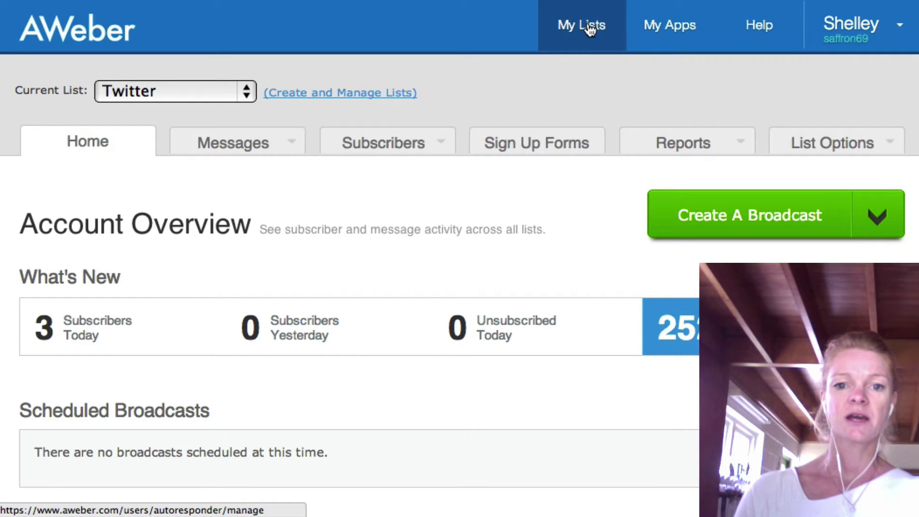
Create a list named Twitter Demo with the description Lead Generation and save its basic settings.
{"action": "left_click", "coordinate": [590, 29]}
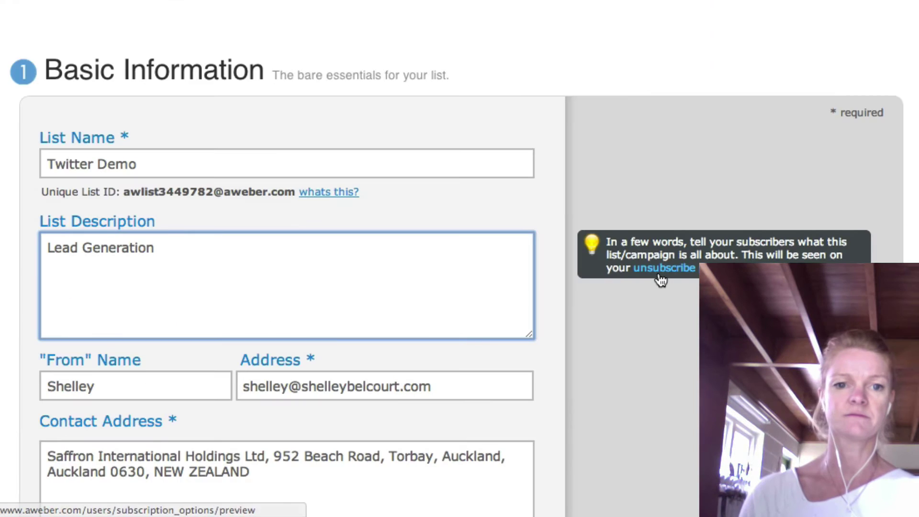
{"action": "scroll", "coordinate": [661, 280], "scroll_direction": "down", "scroll_amount": 12}
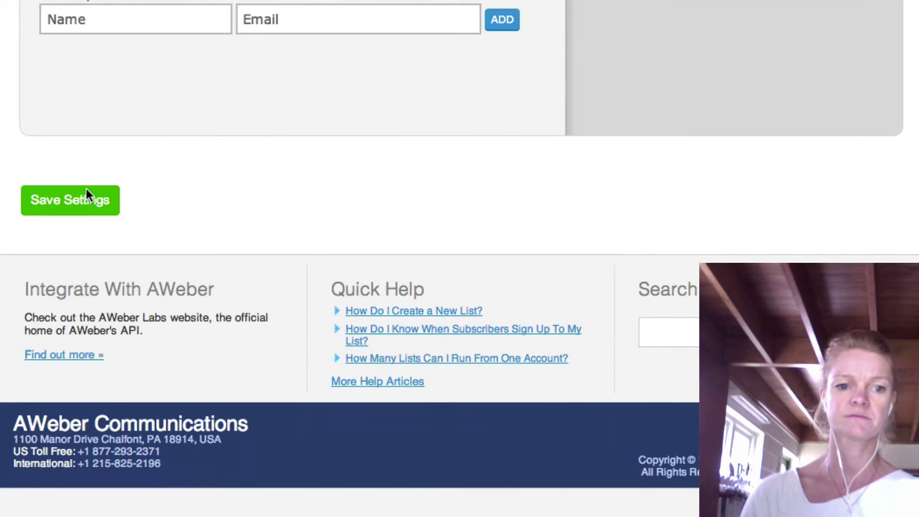
{"action": "left_click", "coordinate": [82, 203]}
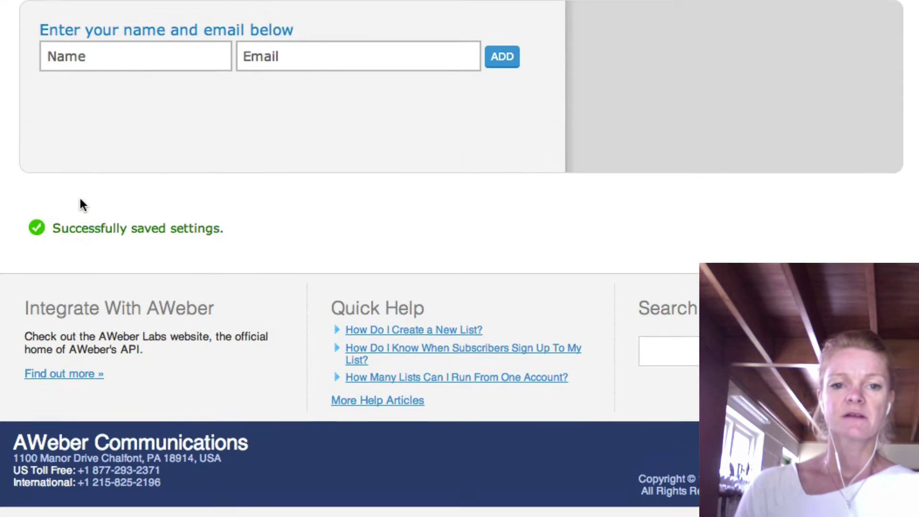
Proceed through the list's personalization settings to the Confirmed Opt-In settings and save them.
{"action": "left_click", "coordinate": [135, 410]}
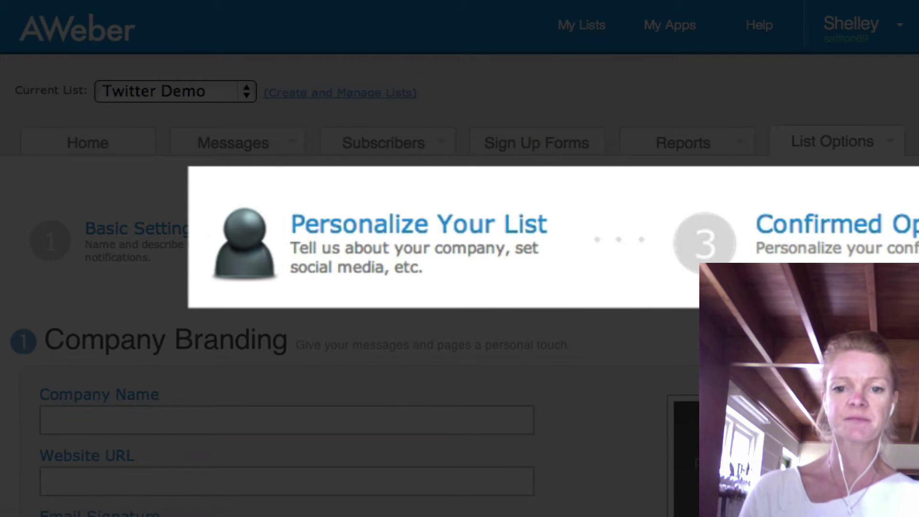
{"action": "left_click", "coordinate": [868, 230]}
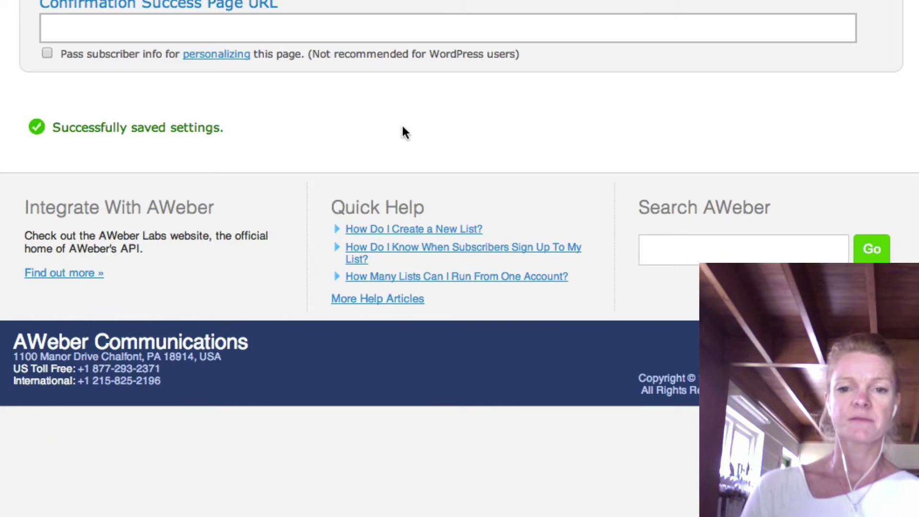
{"action": "scroll", "coordinate": [402, 132], "scroll_direction": "up", "scroll_amount": 15}
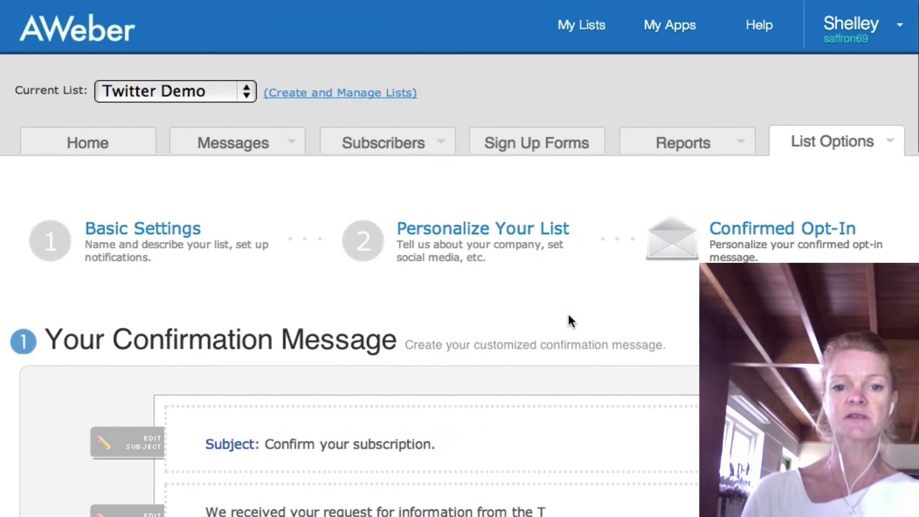
Create the first sign up form for the Twitter Demo list with the default design and continue to its settings.
{"action": "left_click", "coordinate": [529, 149]}
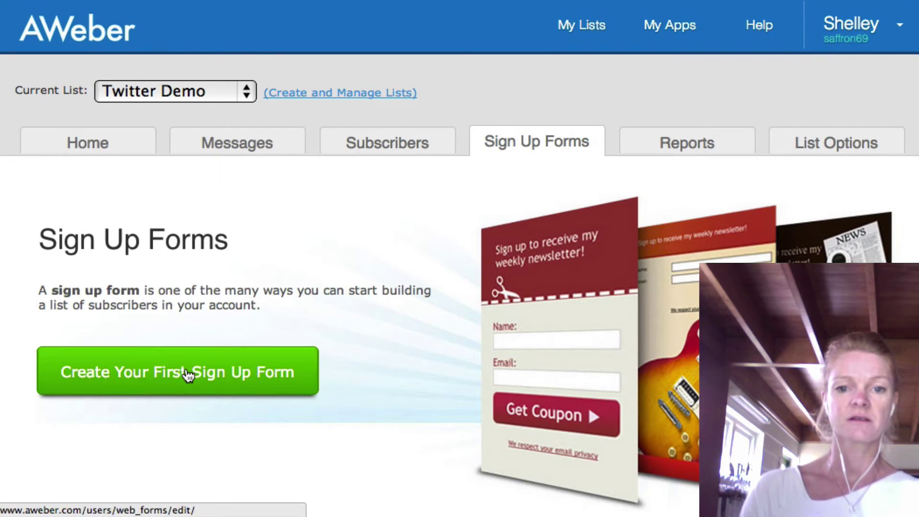
{"action": "left_click", "coordinate": [188, 376]}
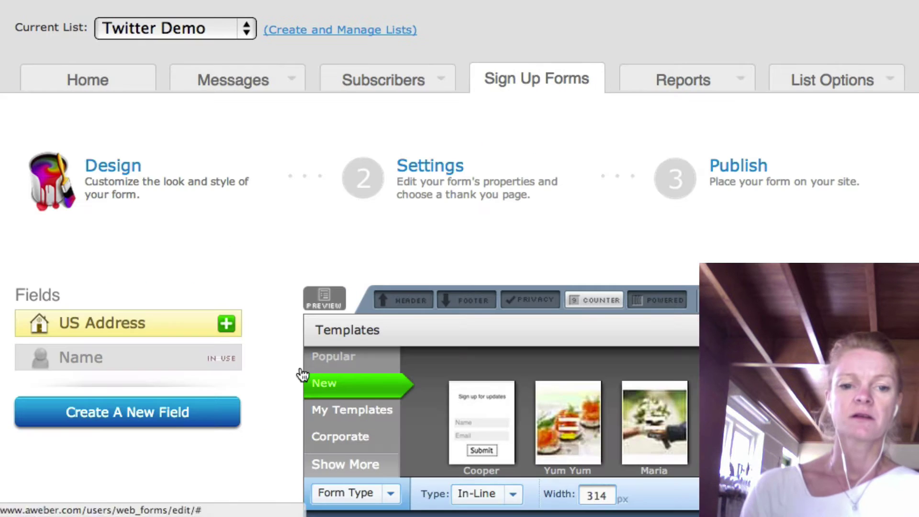
{"action": "scroll", "coordinate": [274, 376], "scroll_direction": "down", "scroll_amount": 2}
{"action": "scroll", "coordinate": [275, 376], "scroll_direction": "down", "scroll_amount": 6}
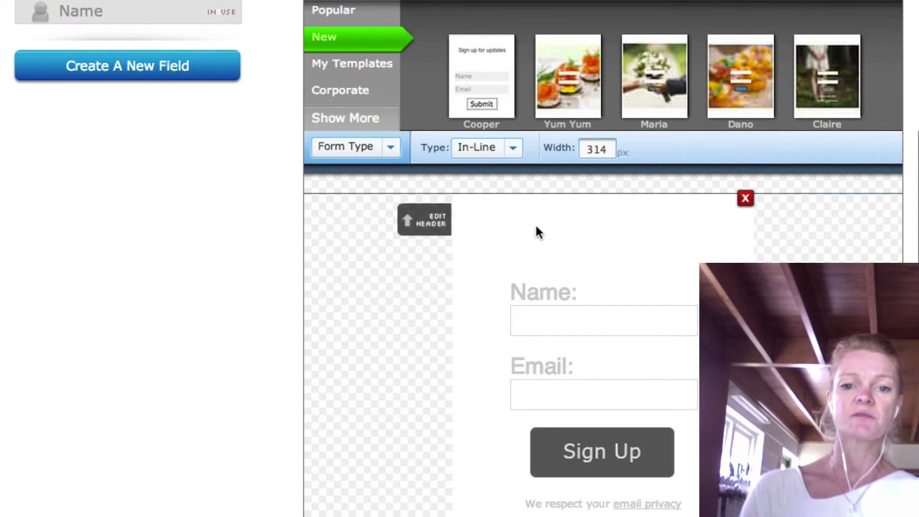
{"action": "scroll", "coordinate": [500, 275], "scroll_direction": "down", "scroll_amount": 4}
{"action": "scroll", "coordinate": [501, 273], "scroll_direction": "down", "scroll_amount": 3}
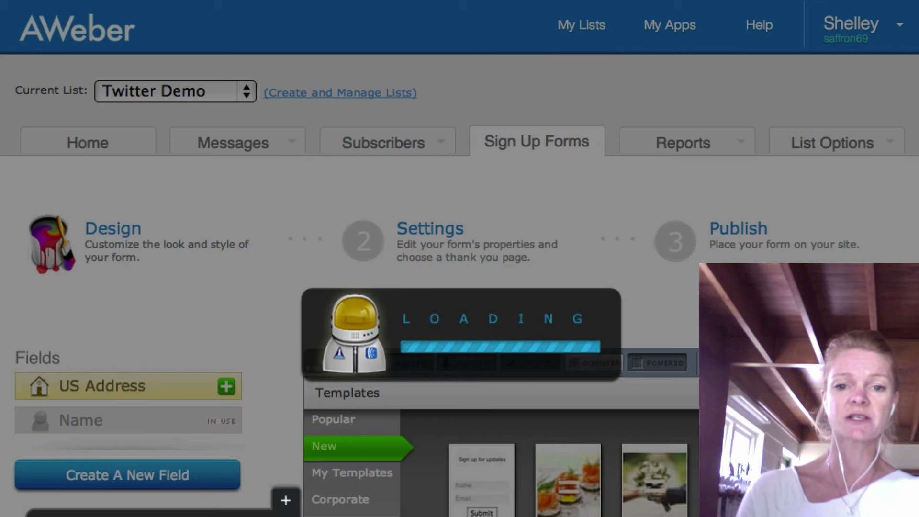
{"action": "scroll", "coordinate": [501, 275], "scroll_direction": "down", "scroll_amount": 15}
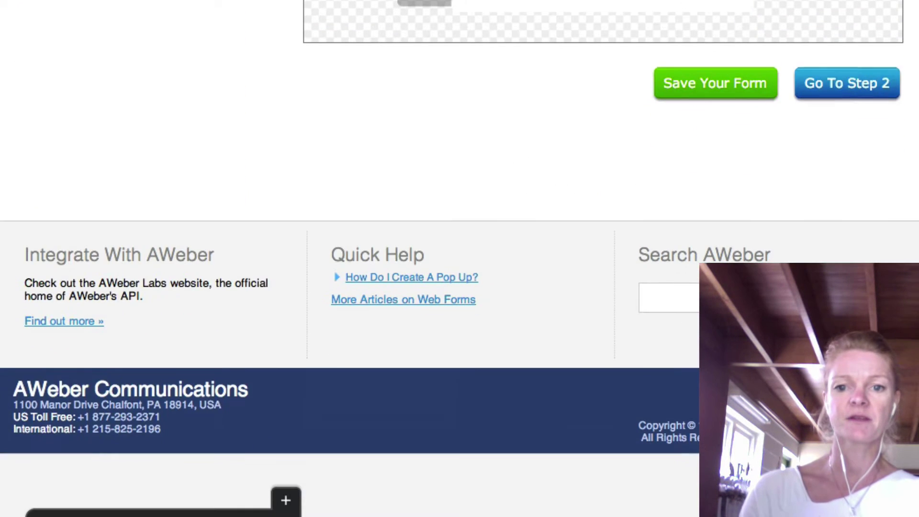
{"action": "left_click", "coordinate": [850, 85]}
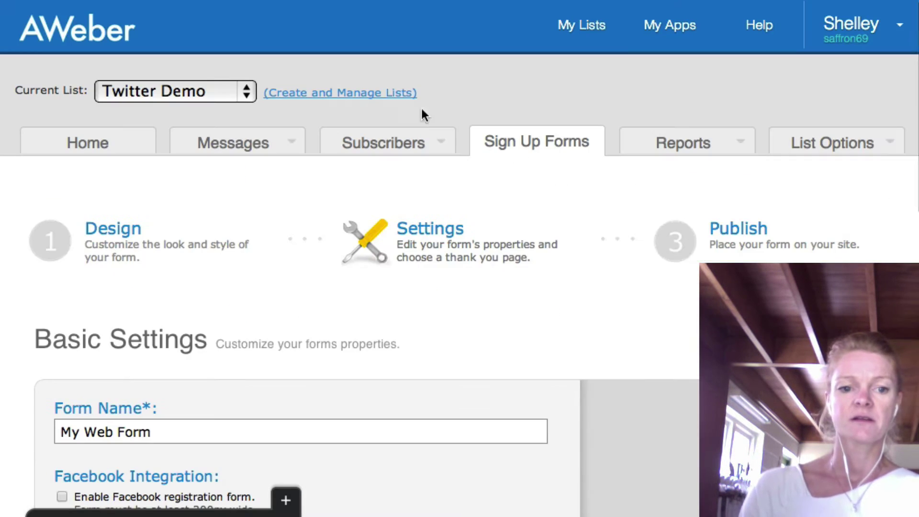
Name the sign up form Twitter Demo, keep the Basic Version thank you page, and save the form.
{"action": "left_click", "coordinate": [182, 430]}
{"action": "key", "text": "alt+shift+Left"}
{"action": "key", "text": "alt+shift+Left"}
{"action": "key", "text": "alt+shift+Left"}
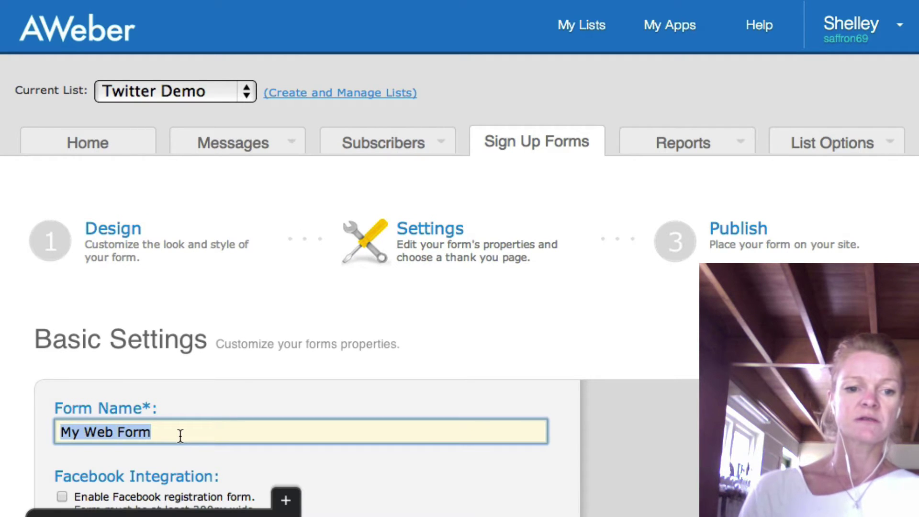
{"action": "type", "text": "Twitte"}
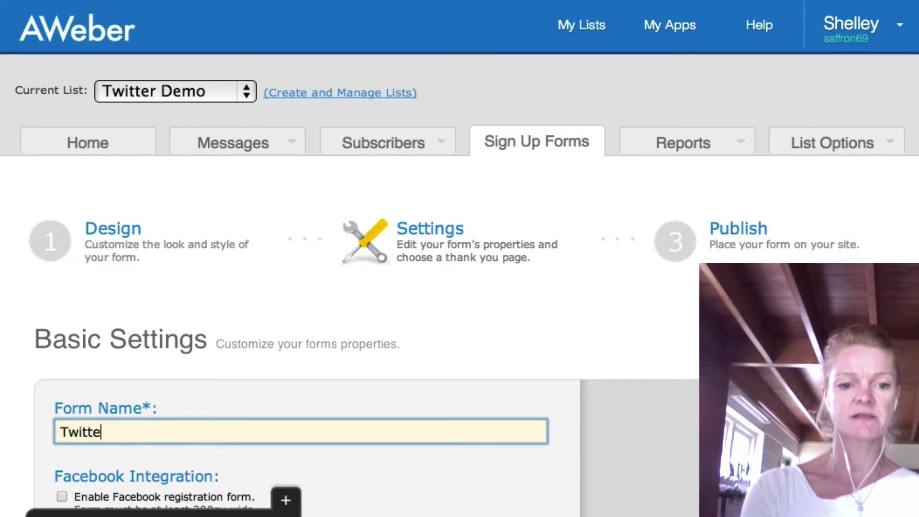
{"action": "type", "text": "r Demo"}
{"action": "scroll", "coordinate": [460, 258], "scroll_direction": "down", "scroll_amount": 10}
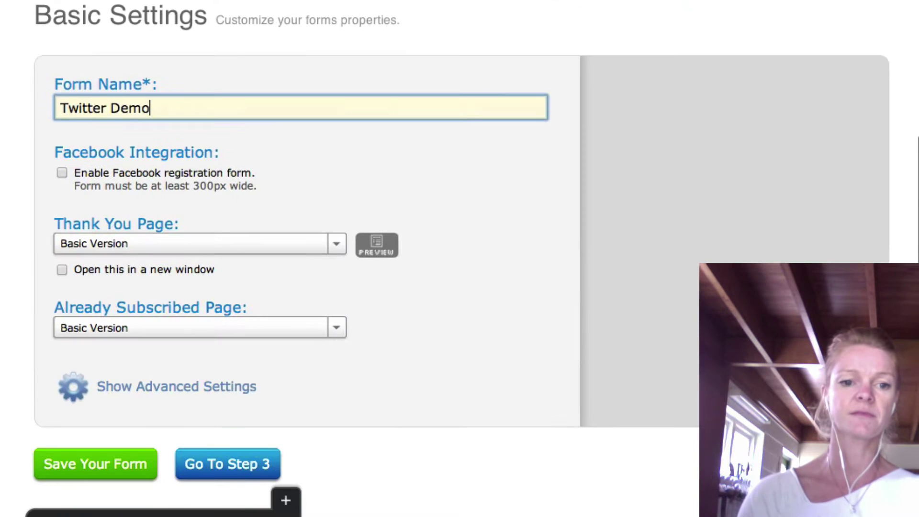
{"action": "scroll", "coordinate": [109, 103], "scroll_direction": "down", "scroll_amount": 2}
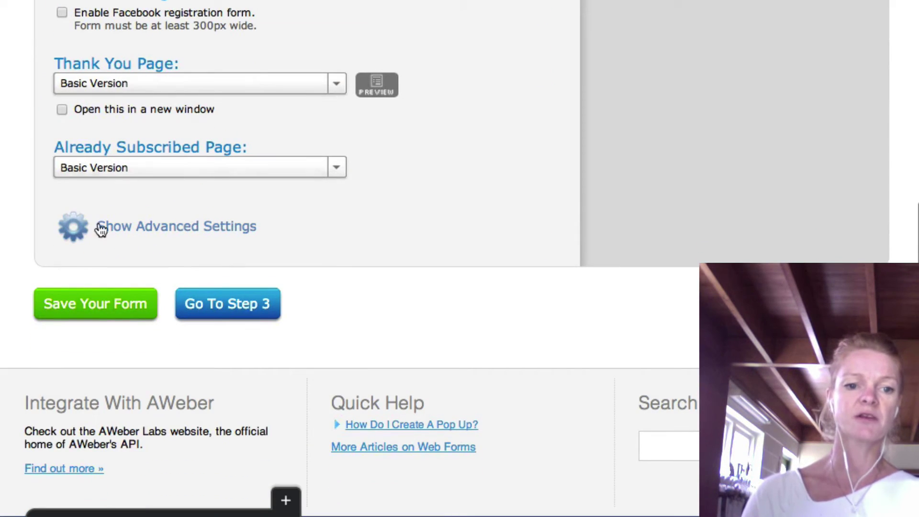
{"action": "left_click", "coordinate": [93, 310]}
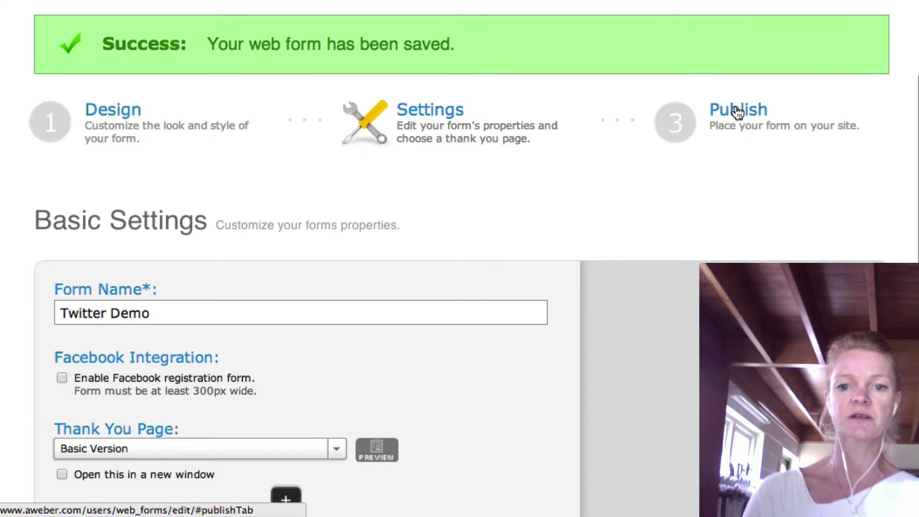
Publish the form by choosing to install it yourself and display its Raw HTML version.
{"action": "left_click", "coordinate": [735, 109]}
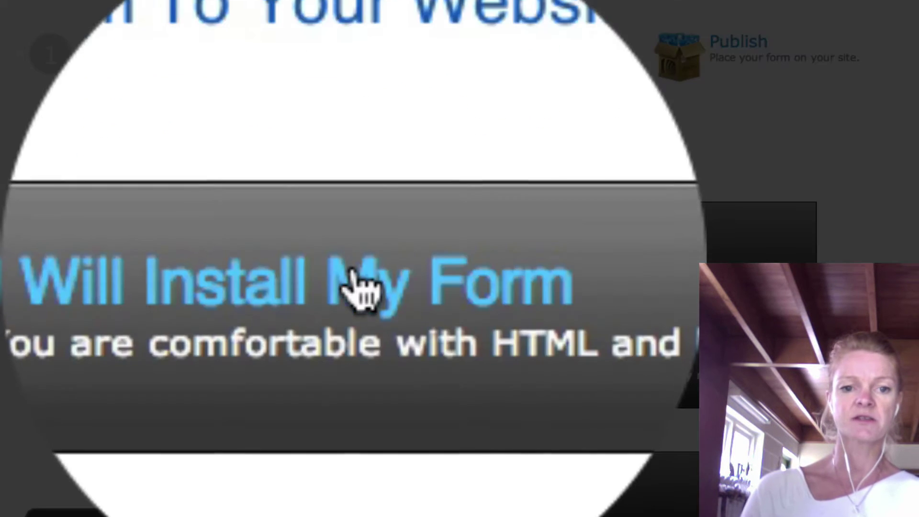
{"action": "left_click", "coordinate": [359, 245]}
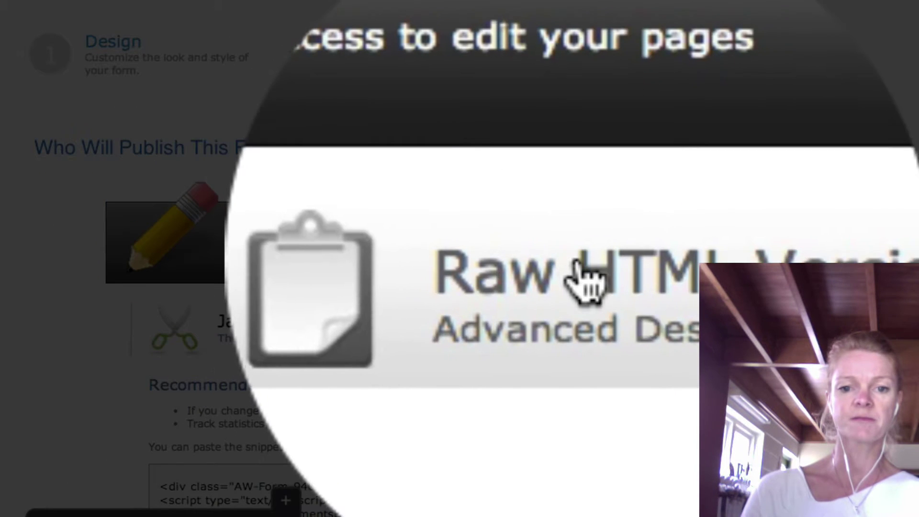
{"action": "left_click", "coordinate": [581, 271]}
{"action": "scroll", "coordinate": [541, 301], "scroll_direction": "down", "scroll_amount": 6}
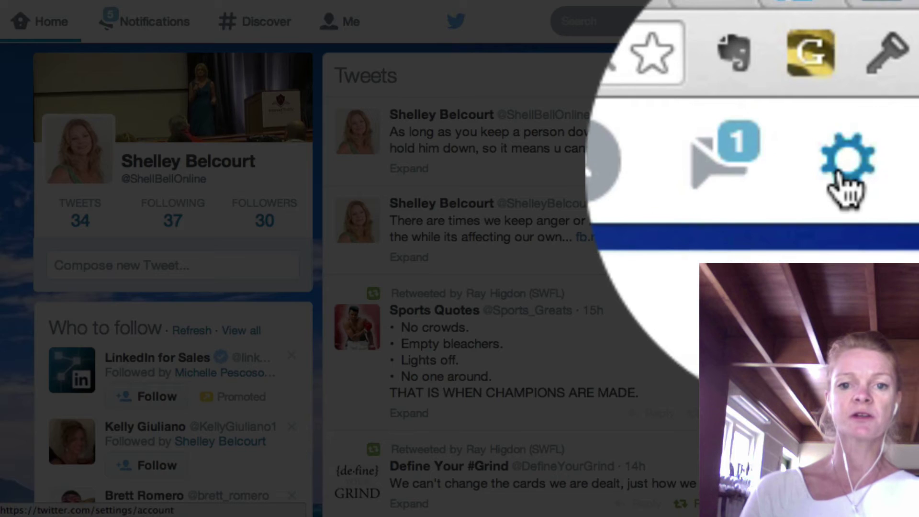
Switch to Twitter, go to the Cards creatives in Twitter Ads, and start a new Lead Generation card.
{"action": "left_click", "coordinate": [845, 187]}
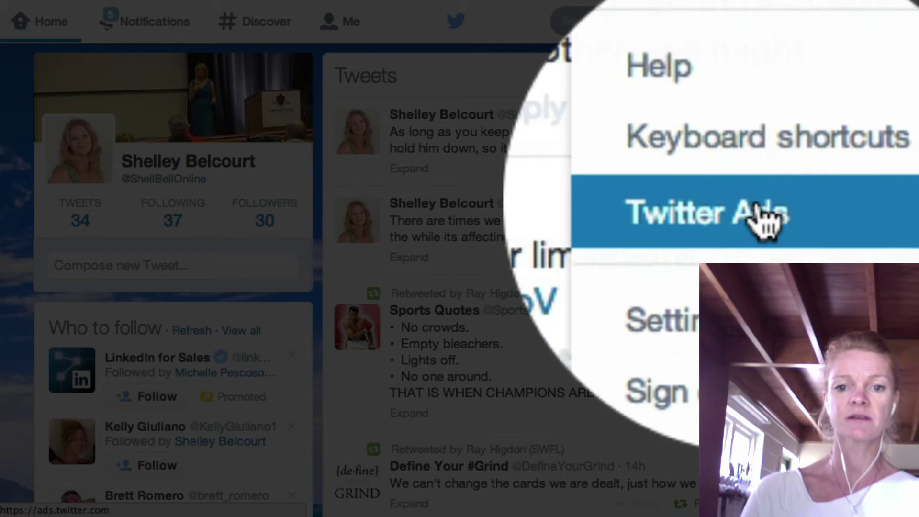
{"action": "left_click", "coordinate": [760, 207]}
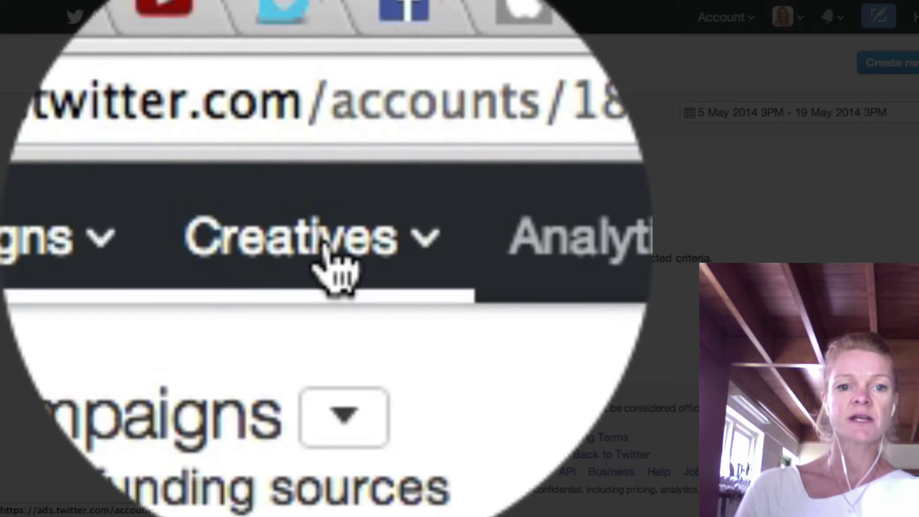
{"action": "left_click", "coordinate": [325, 246]}
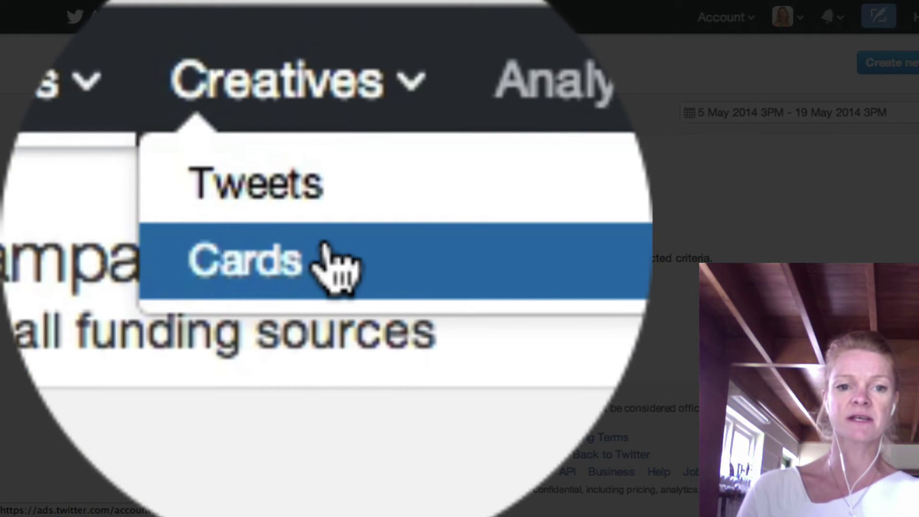
{"action": "left_click", "coordinate": [328, 248]}
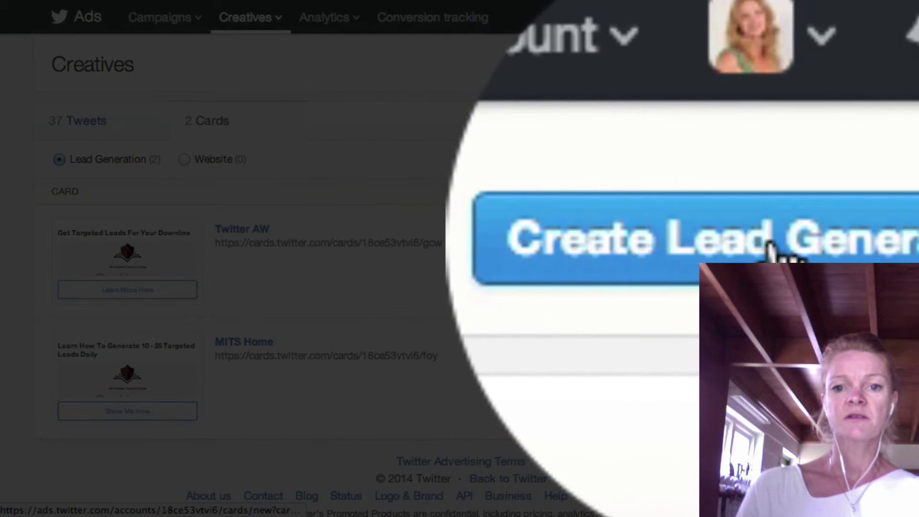
{"action": "left_click", "coordinate": [771, 248]}
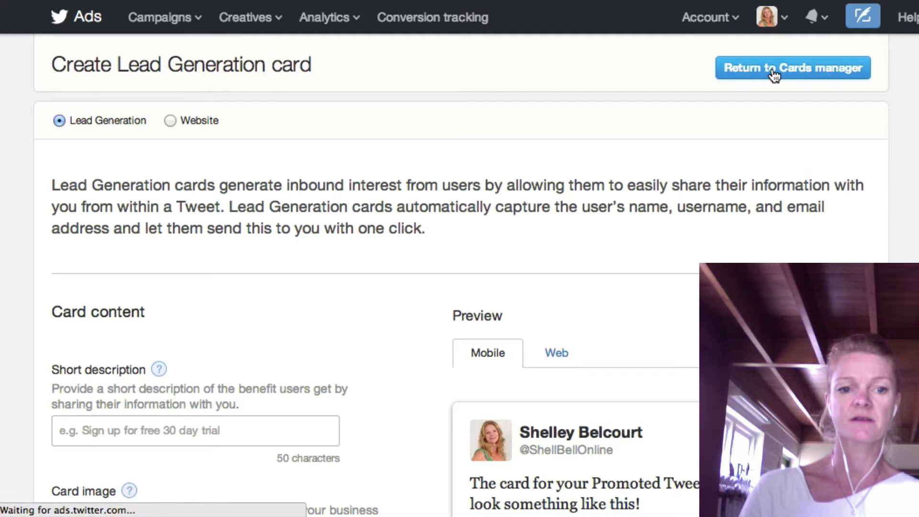
Set the card's short description to "Learn How To Generate 10 - 25 Targeted Leads Daily" and upload "MITS banner for Twitter" as its image.
{"action": "scroll", "coordinate": [310, 243], "scroll_direction": "down", "scroll_amount": 5}
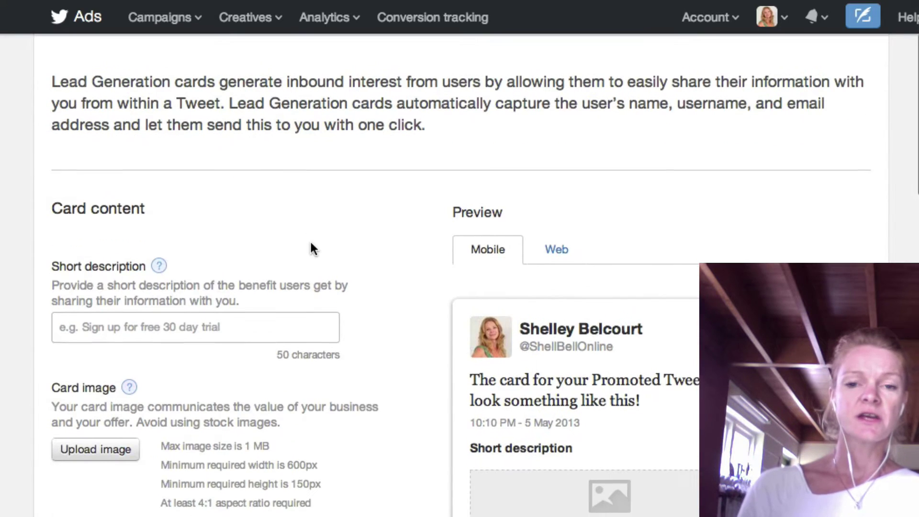
{"action": "scroll", "coordinate": [310, 243], "scroll_direction": "down", "scroll_amount": 3}
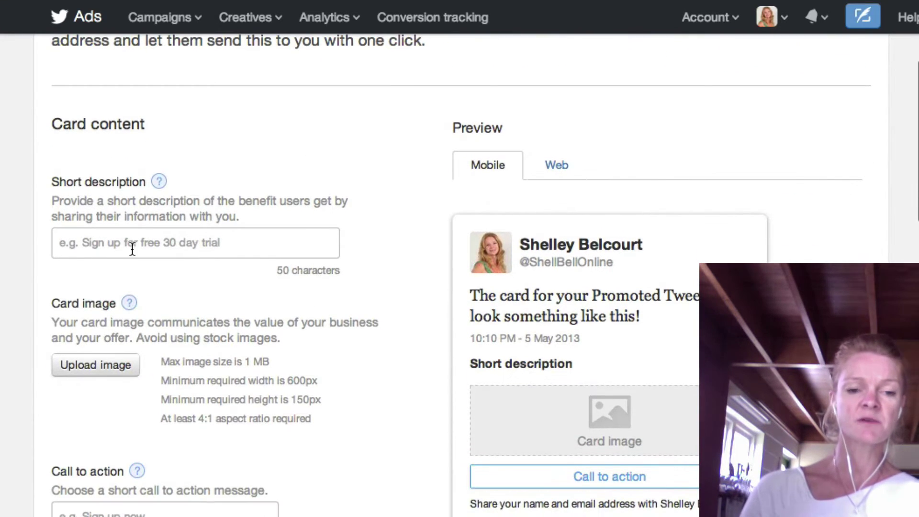
{"action": "left_click", "coordinate": [136, 244]}
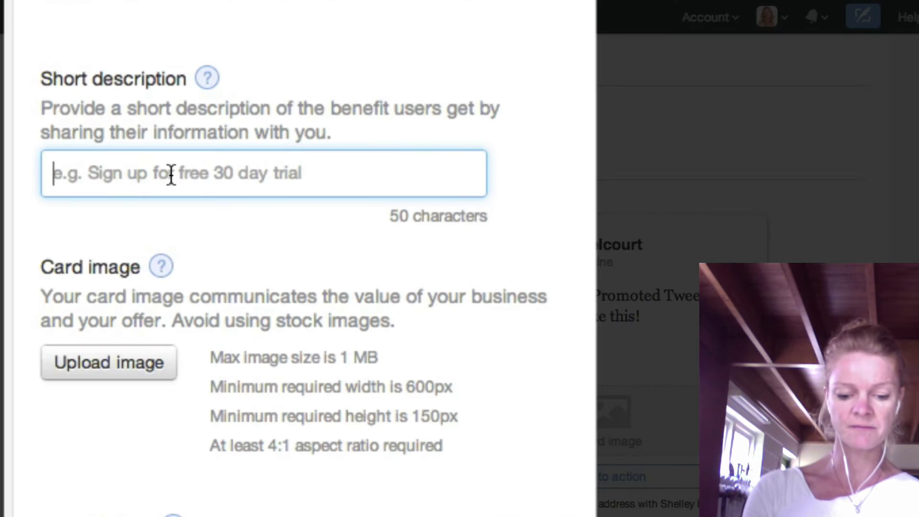
{"action": "type", "text": "Learn"}
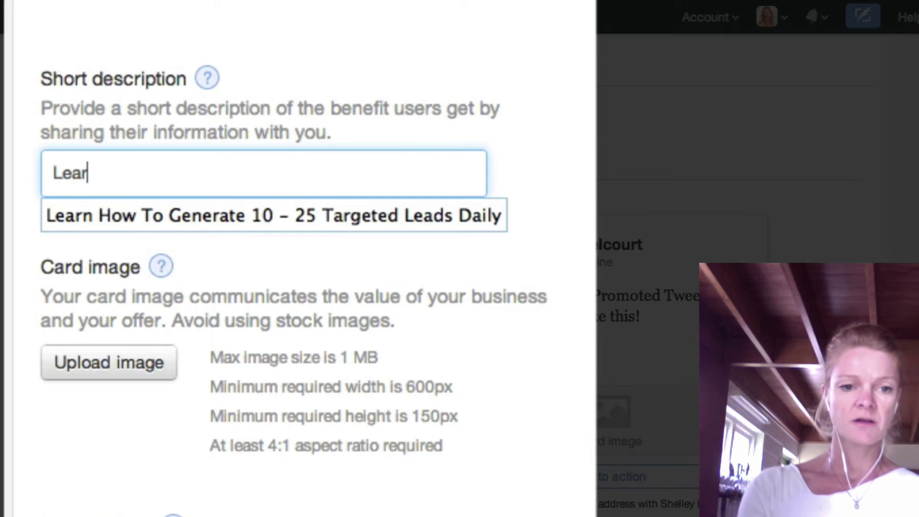
{"action": "left_click", "coordinate": [164, 211]}
{"action": "scroll", "coordinate": [131, 264], "scroll_direction": "down", "scroll_amount": 4}
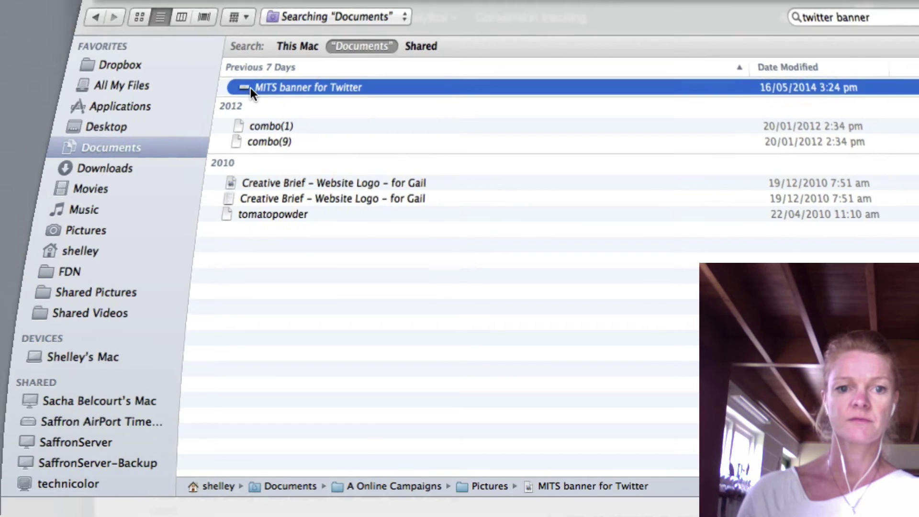
{"action": "double_click", "coordinate": [251, 87]}
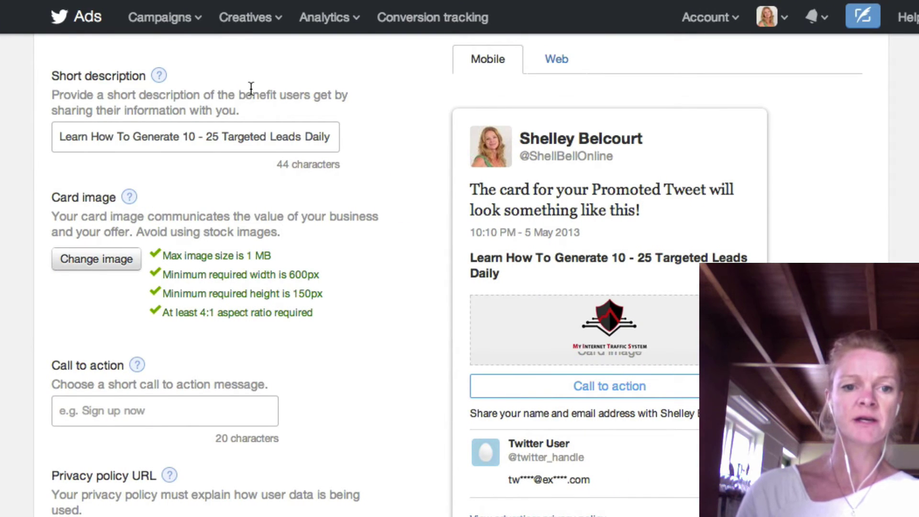
Set the card's call to action to "Learn More Here".
{"action": "scroll", "coordinate": [250, 88], "scroll_direction": "down", "scroll_amount": 5}
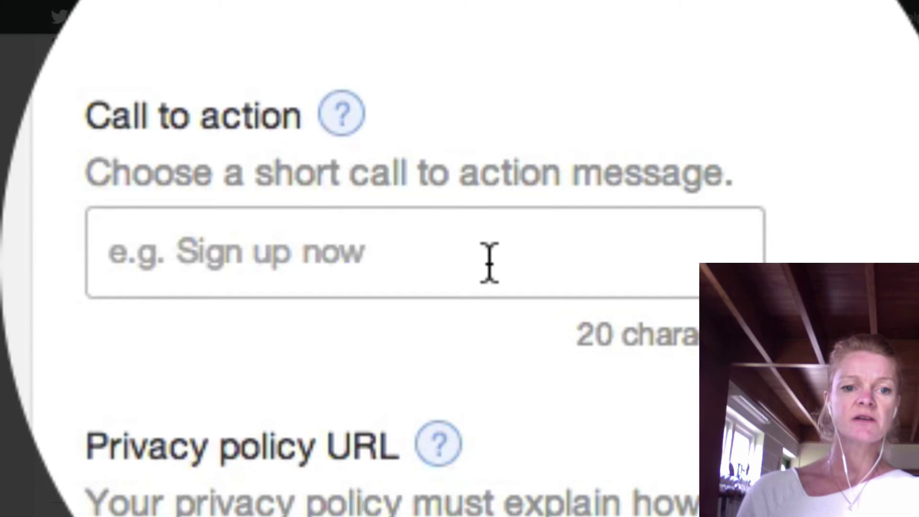
{"action": "left_click", "coordinate": [186, 293]}
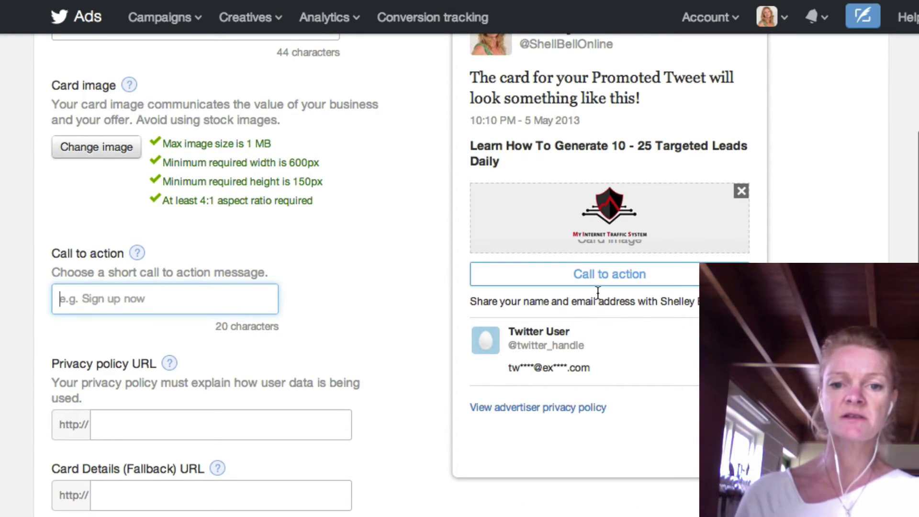
{"action": "left_click", "coordinate": [197, 302]}
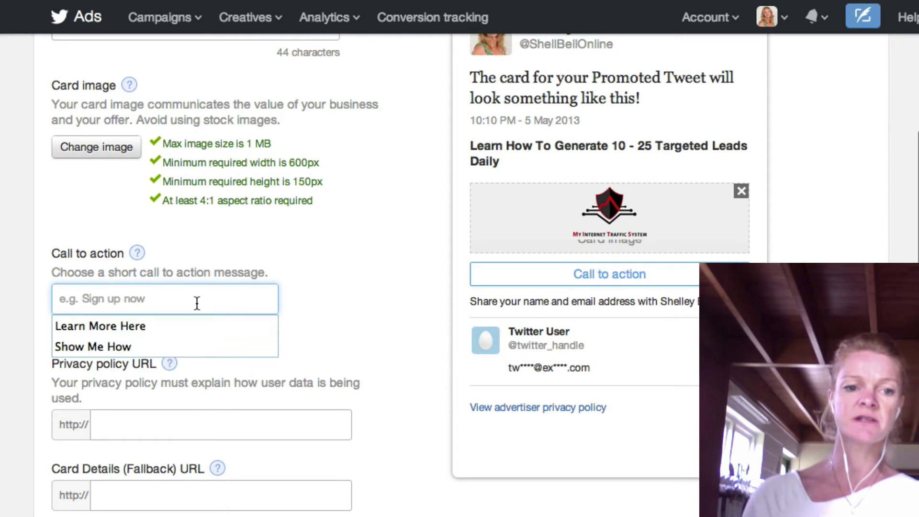
{"action": "left_click", "coordinate": [136, 326]}
{"action": "scroll", "coordinate": [135, 325], "scroll_direction": "down", "scroll_amount": 3}
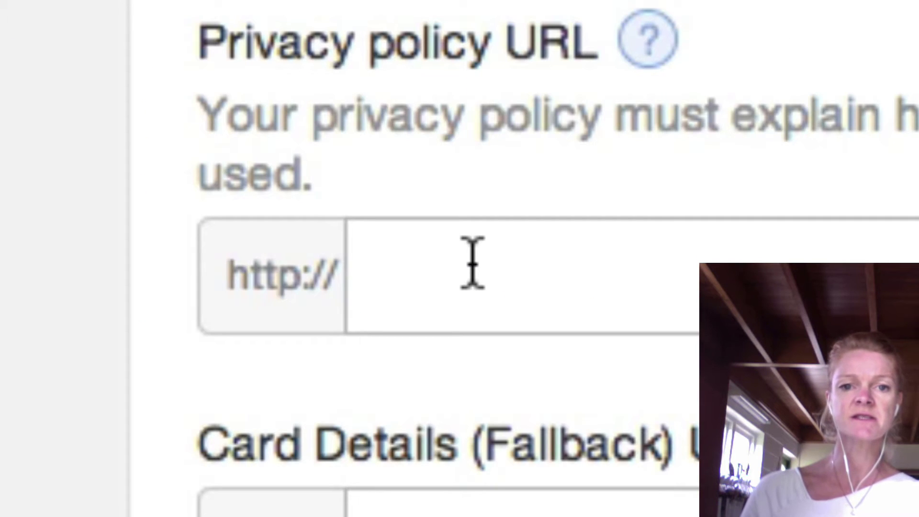
Set the card's privacy policy URL to demo.com/privacy and its fallback URL to the advertiser's own domain with the path /traffic.
{"action": "scroll", "coordinate": [472, 263], "scroll_direction": "down", "scroll_amount": 1}
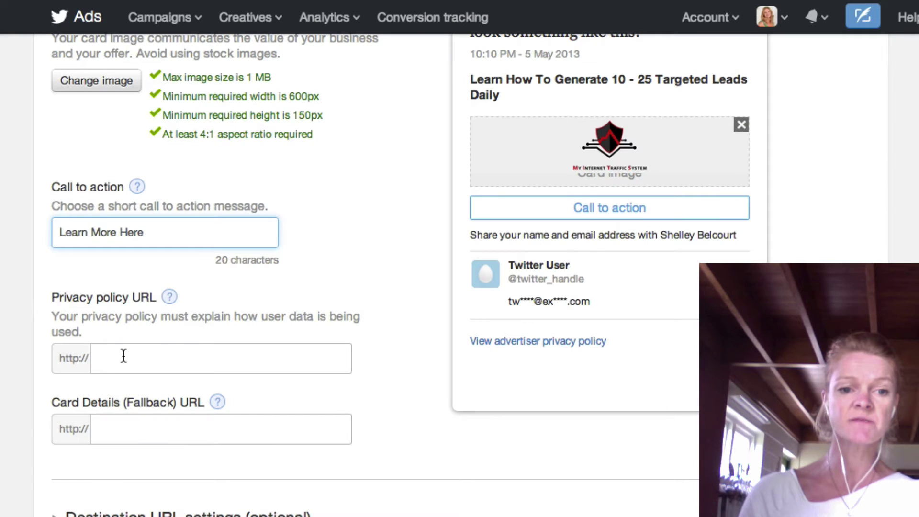
{"action": "left_click", "coordinate": [123, 355]}
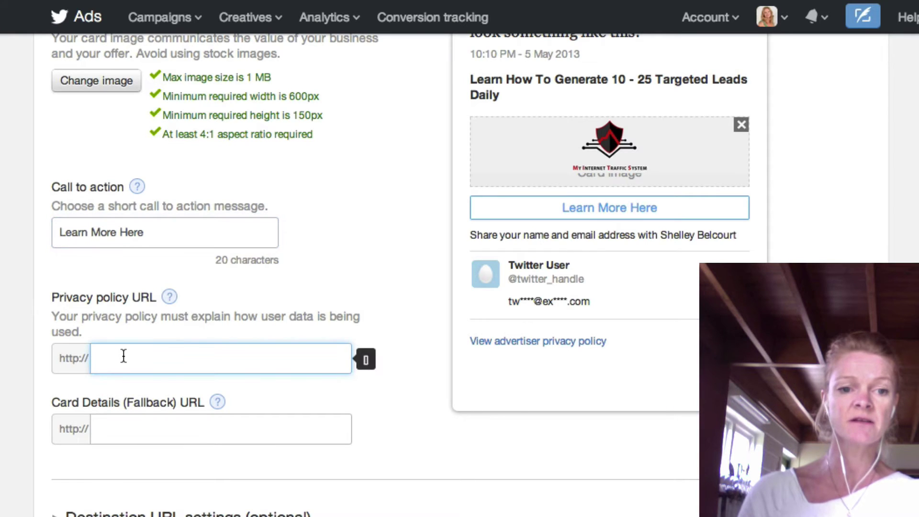
{"action": "scroll", "coordinate": [124, 354], "scroll_direction": "down", "scroll_amount": 3}
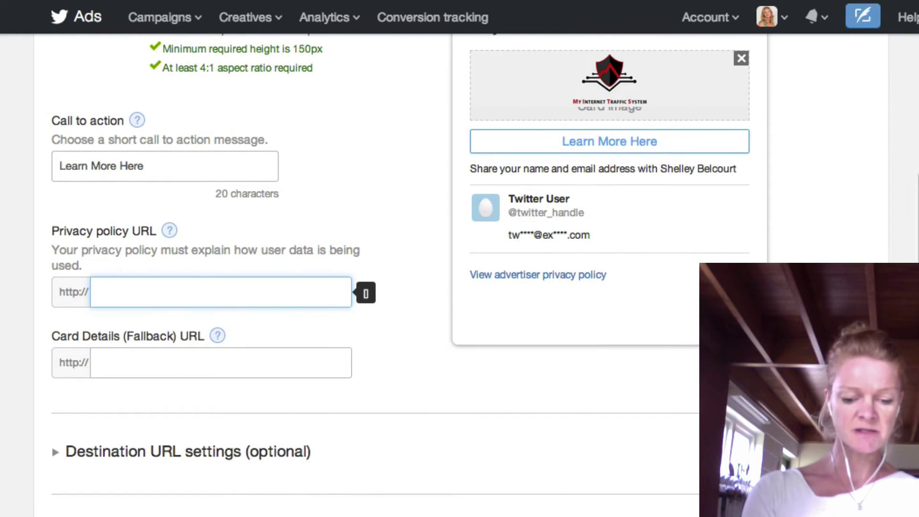
{"action": "type", "text": "demo.com/privacy"}
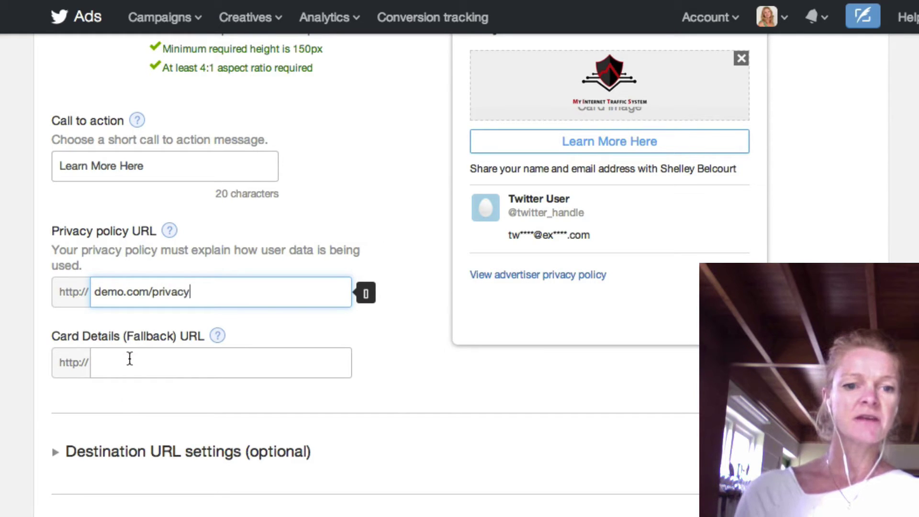
{"action": "left_click", "coordinate": [129, 358]}
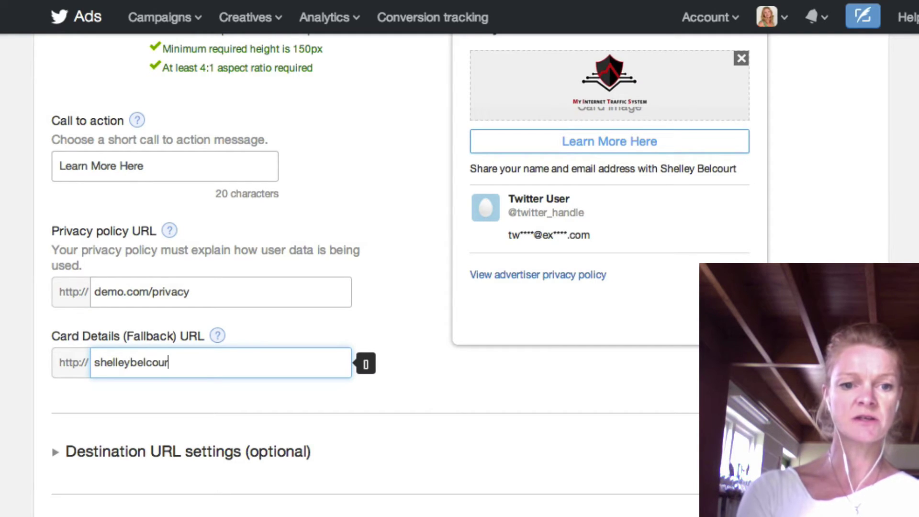
{"action": "type", "text": "shelleybelcourt.com"}
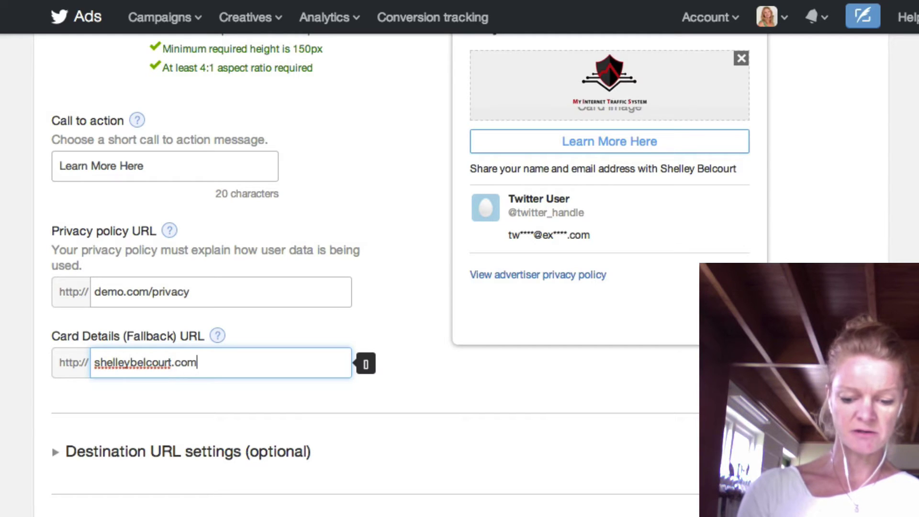
{"action": "type", "text": "/traffic"}
Expand the optional destination URL settings and set the destination URL to the advertiser's own domain with the path /traffic.
{"action": "scroll", "coordinate": [135, 221], "scroll_direction": "down", "scroll_amount": 5}
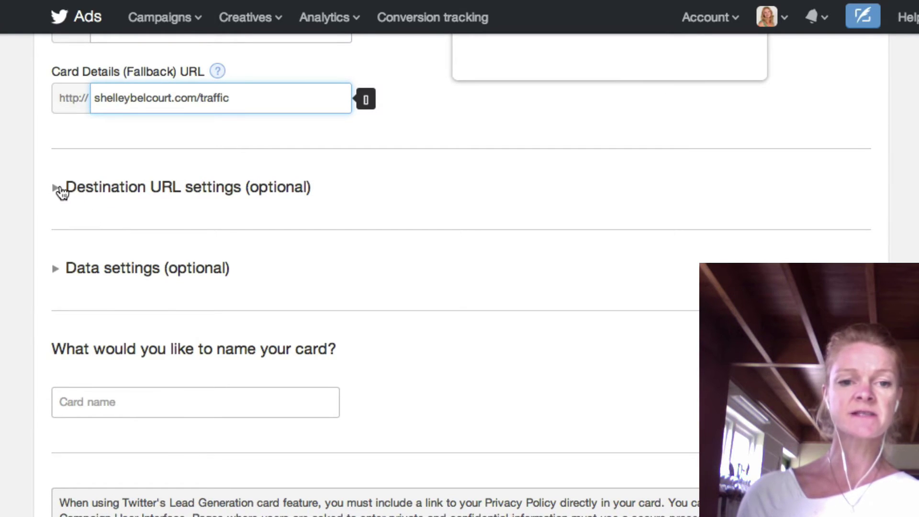
{"action": "left_click", "coordinate": [61, 191]}
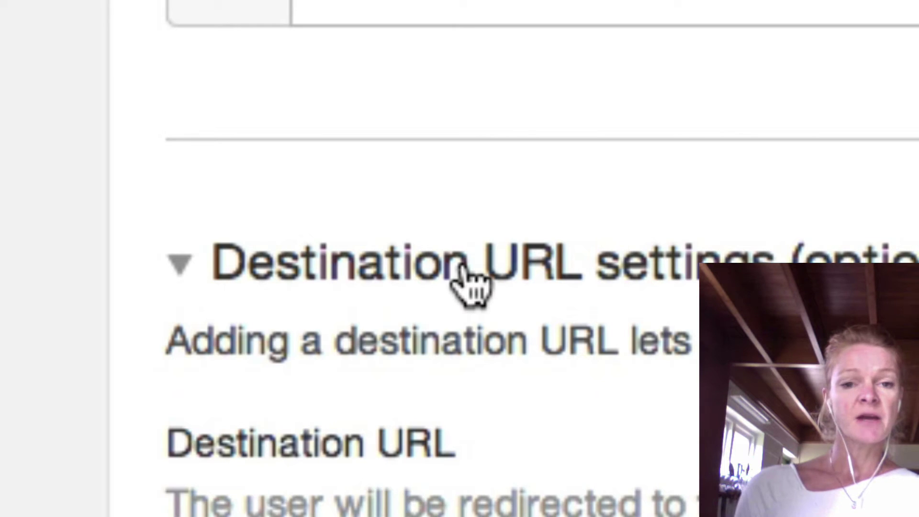
{"action": "scroll", "coordinate": [471, 284], "scroll_direction": "down", "scroll_amount": 5}
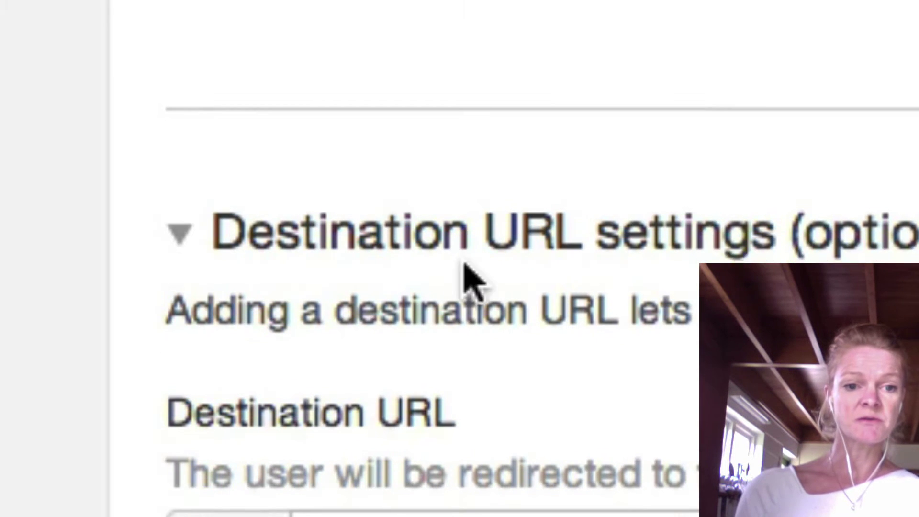
{"action": "left_click", "coordinate": [400, 262]}
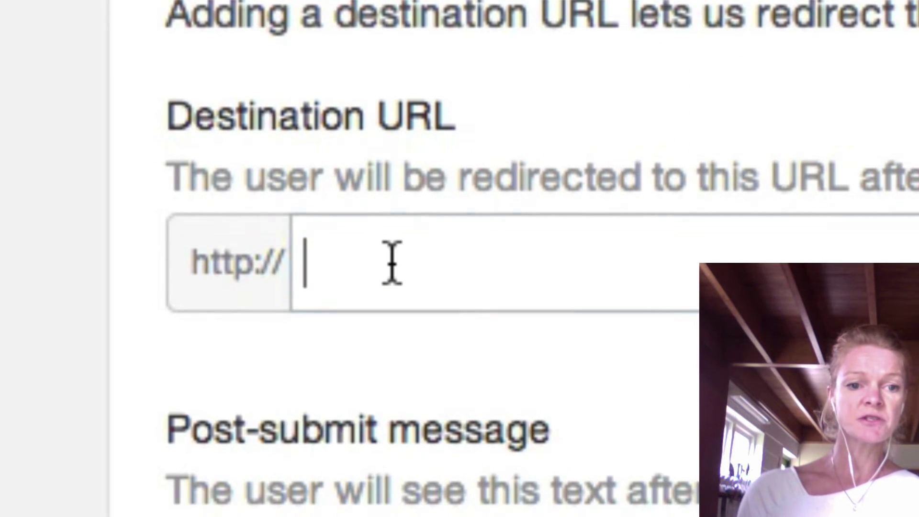
{"action": "type", "text": "shelleybe"}
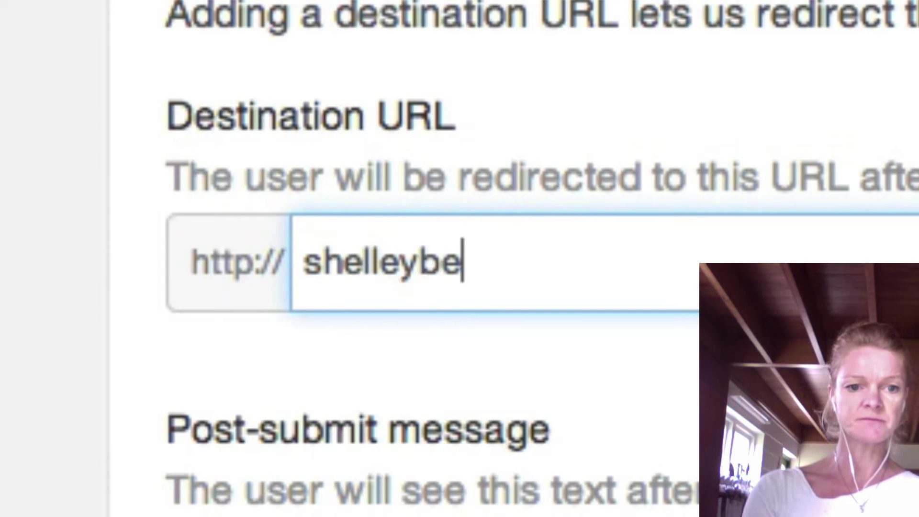
{"action": "type", "text": "lcourt.com/tr"}
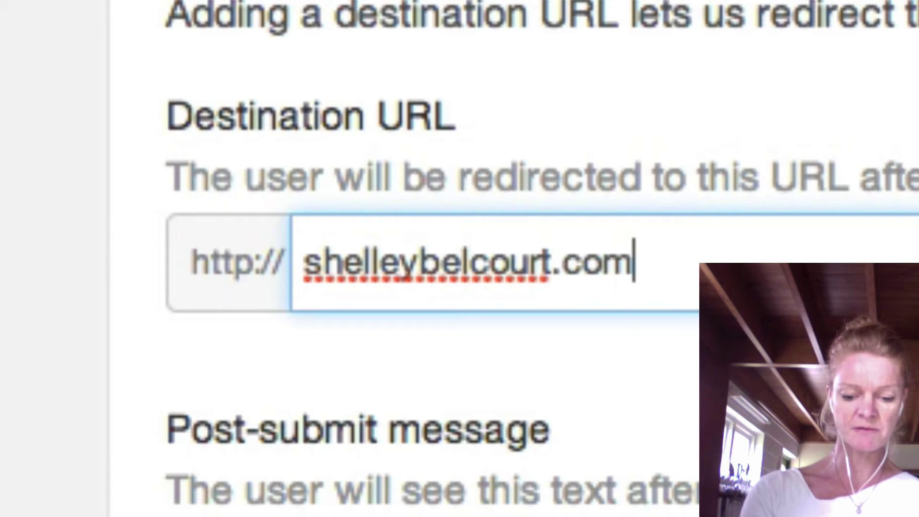
{"action": "type", "text": "affic"}
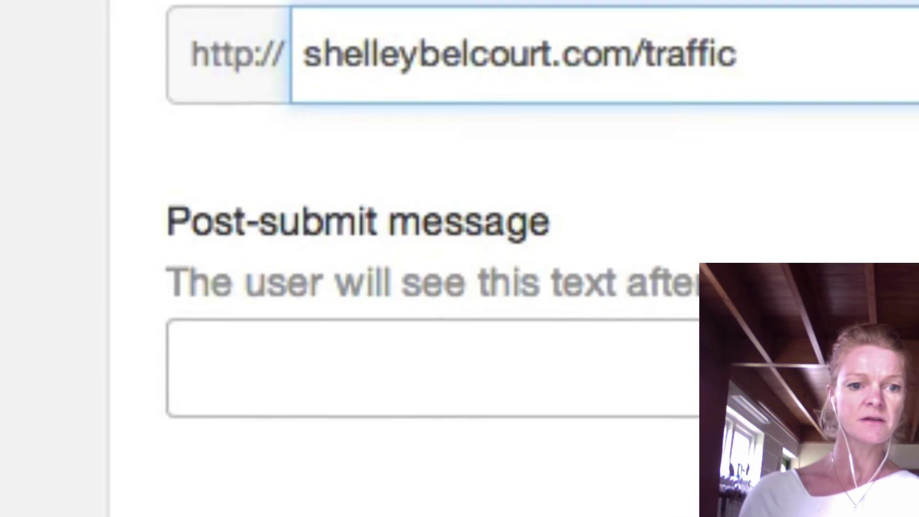
Enter a post-submit message beginning with "Check Your Email For Lead Generation".
{"action": "left_click", "coordinate": [266, 262]}
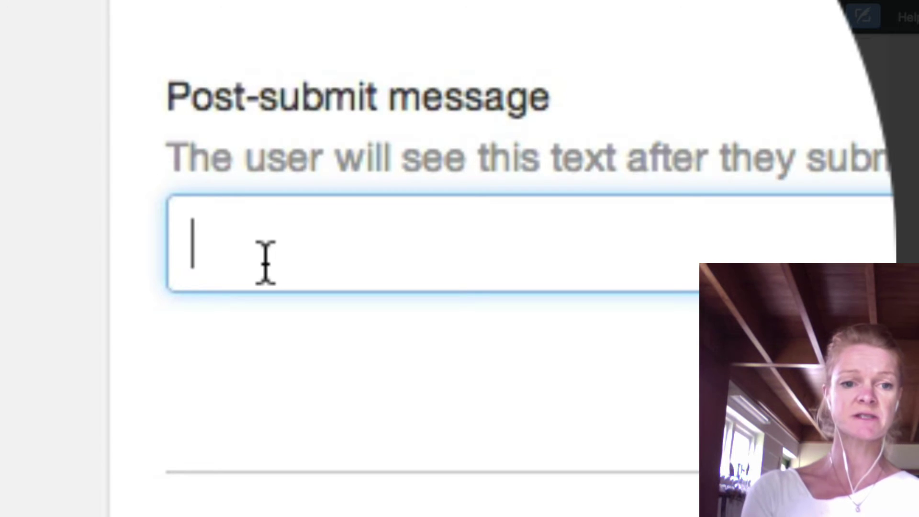
{"action": "type", "text": "C"}
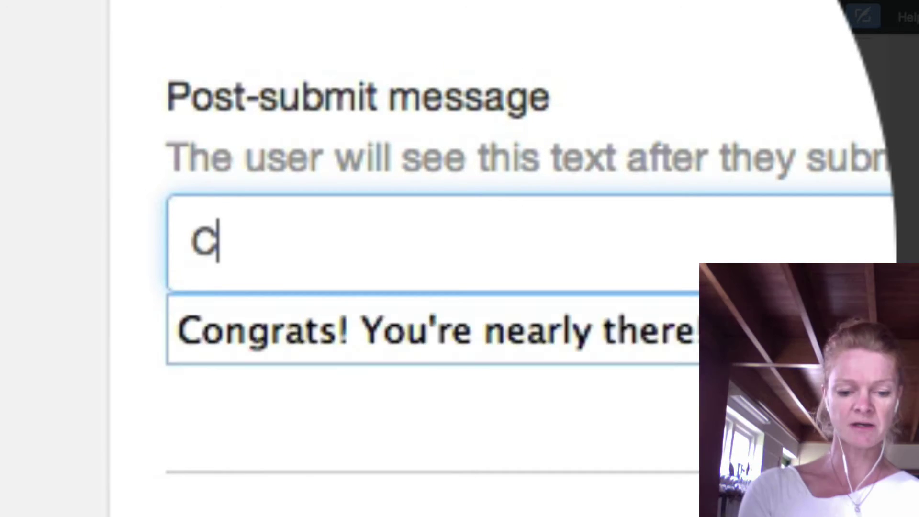
{"action": "type", "text": "heck Your E"}
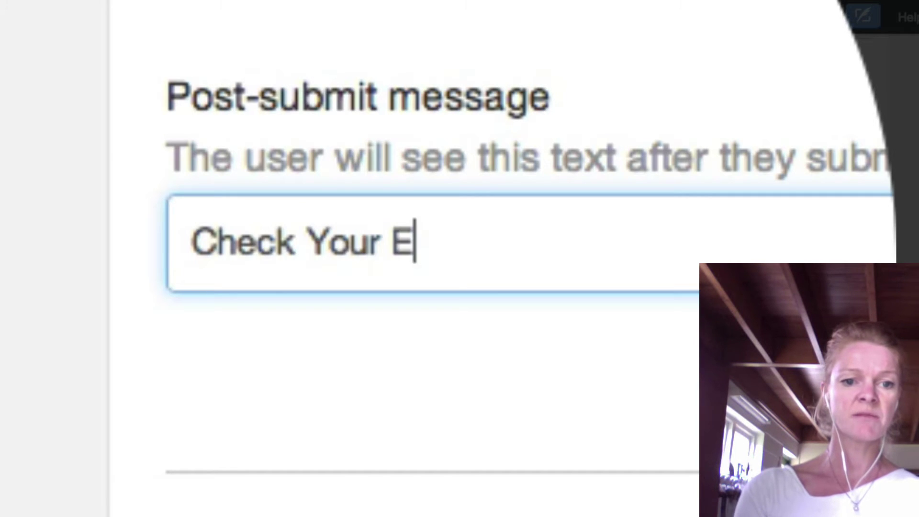
{"action": "type", "text": "mail For"}
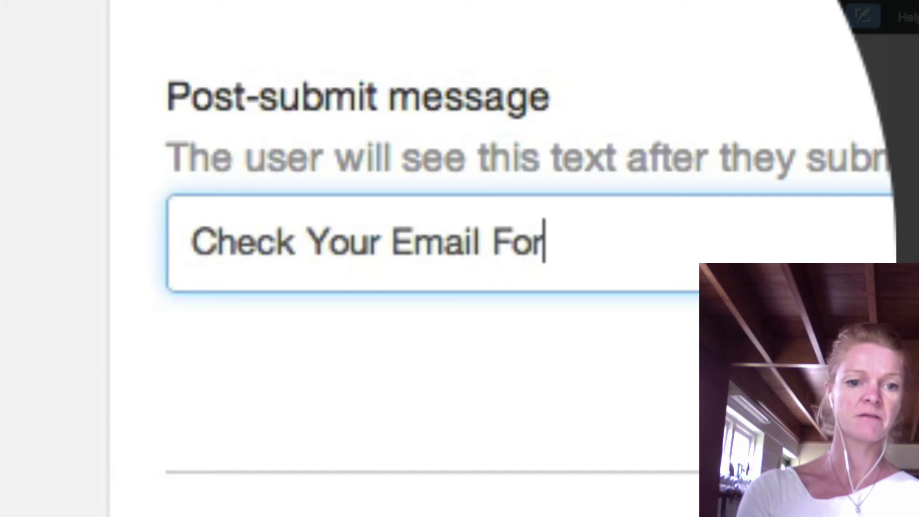
{"action": "type", "text": " Lead gn"}
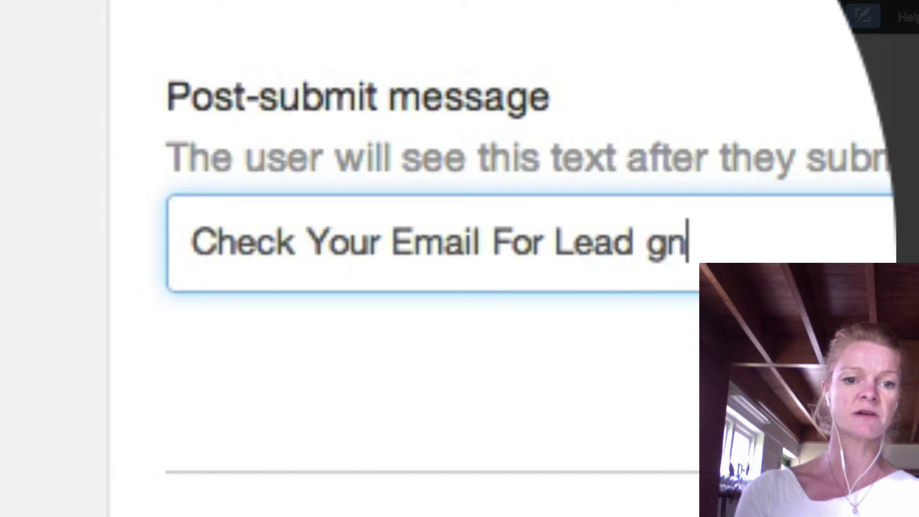
{"action": "key", "text": "BackSpace"}
{"action": "key", "text": "BackSpace"}
{"action": "type", "text": "Gen"}
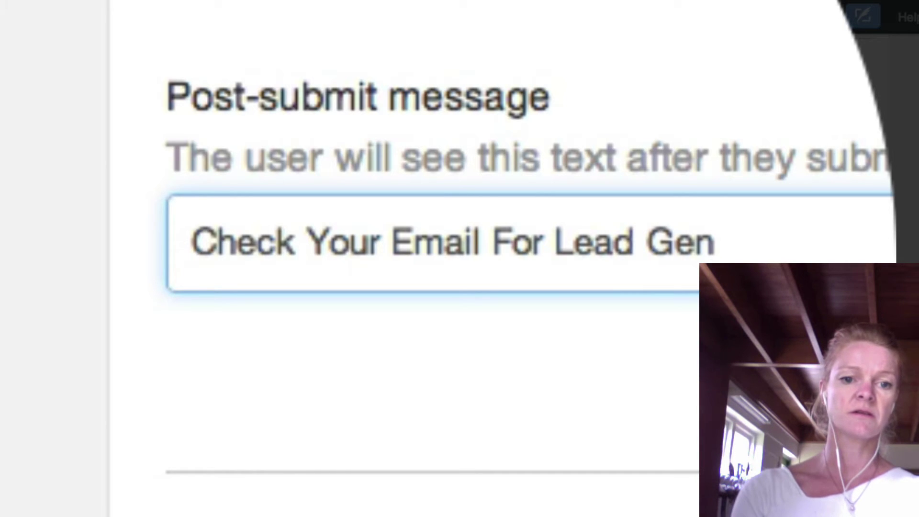
{"action": "type", "text": "eration Trai"}
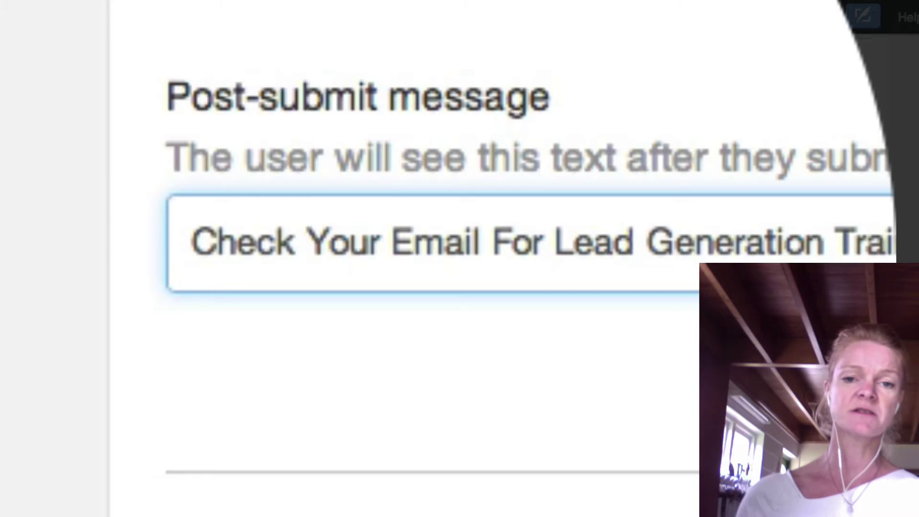
{"action": "scroll", "coordinate": [294, 283], "scroll_direction": "down", "scroll_amount": 5}
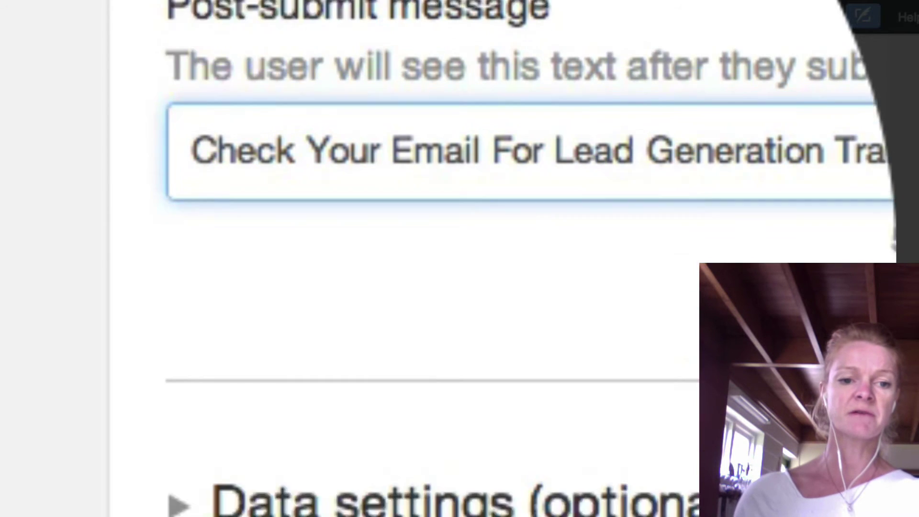
{"action": "scroll", "coordinate": [192, 284], "scroll_direction": "up", "scroll_amount": 1}
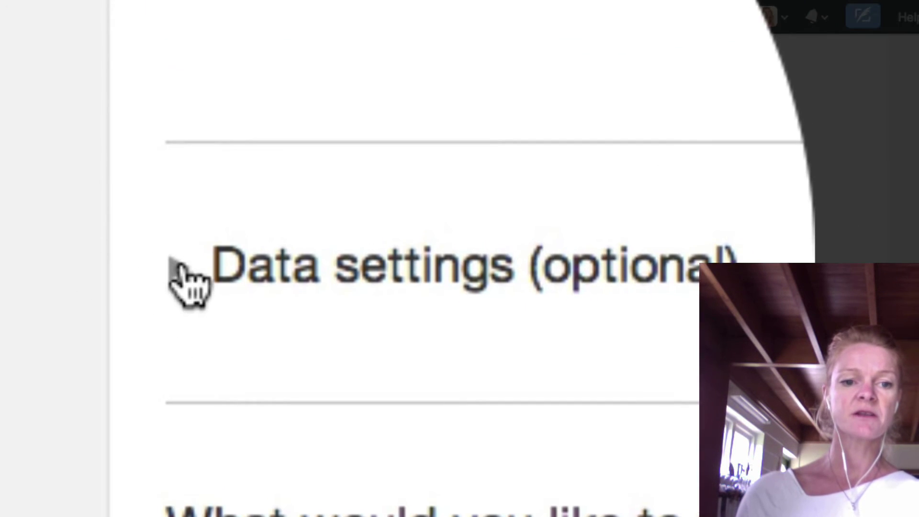
{"action": "left_click", "coordinate": [179, 268]}
{"action": "scroll", "coordinate": [369, 273], "scroll_direction": "down", "scroll_amount": 1}
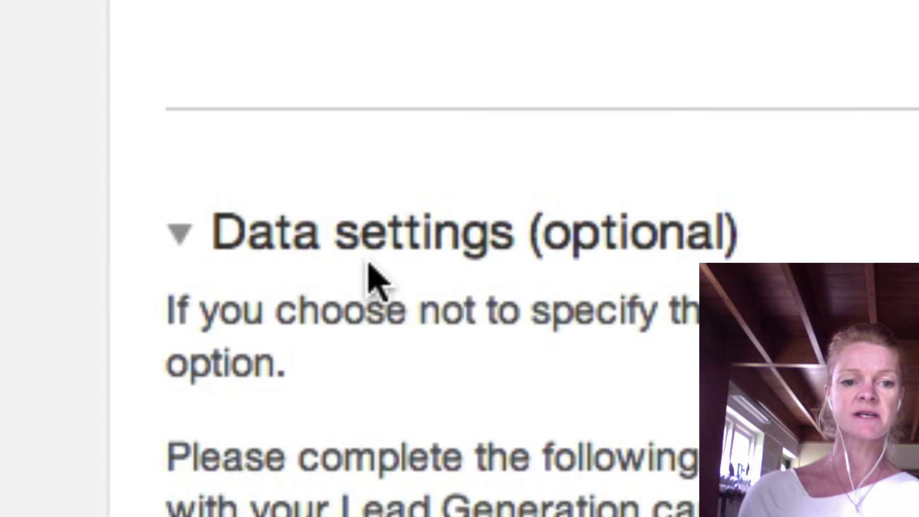
{"action": "scroll", "coordinate": [417, 277], "scroll_direction": "down", "scroll_amount": 5}
{"action": "scroll", "coordinate": [417, 261], "scroll_direction": "down", "scroll_amount": 10}
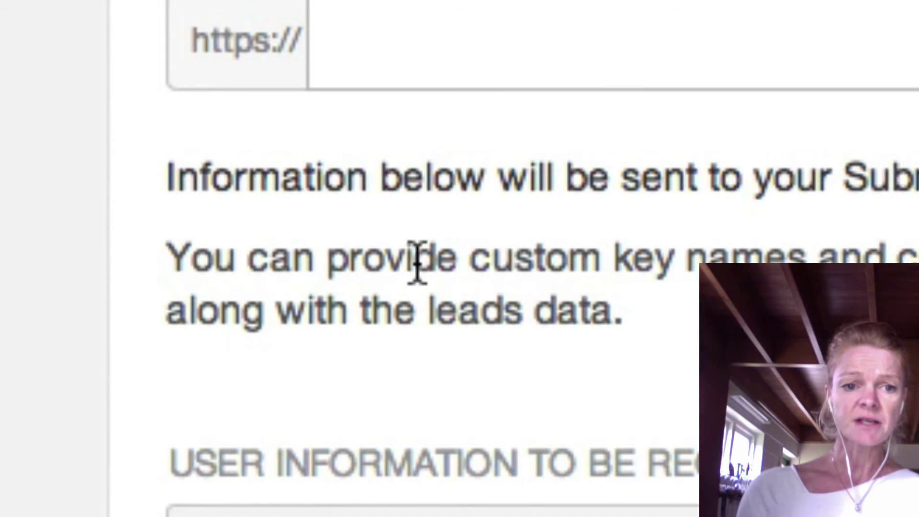
{"action": "scroll", "coordinate": [246, 277], "scroll_direction": "up", "scroll_amount": 6}
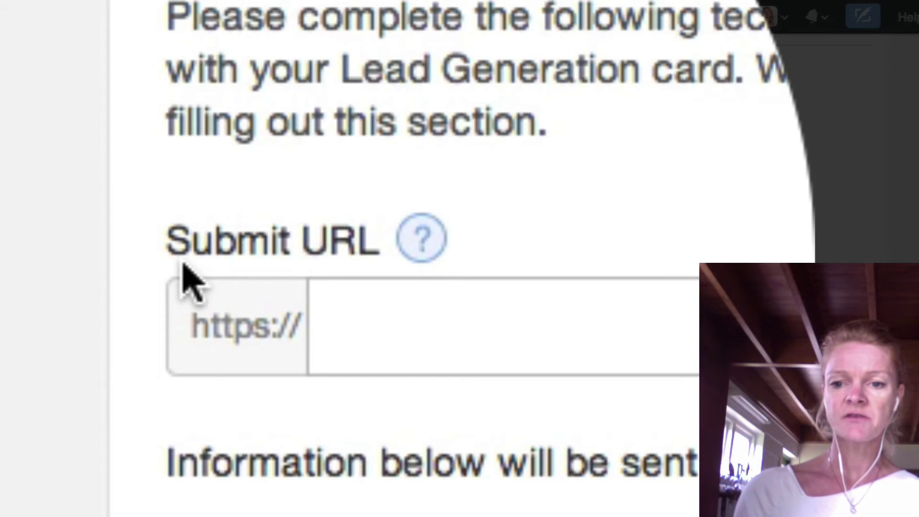
{"action": "left_click", "coordinate": [501, 330]}
{"action": "type", "text": "www.aweber.com/scripts/addlead.pl"}
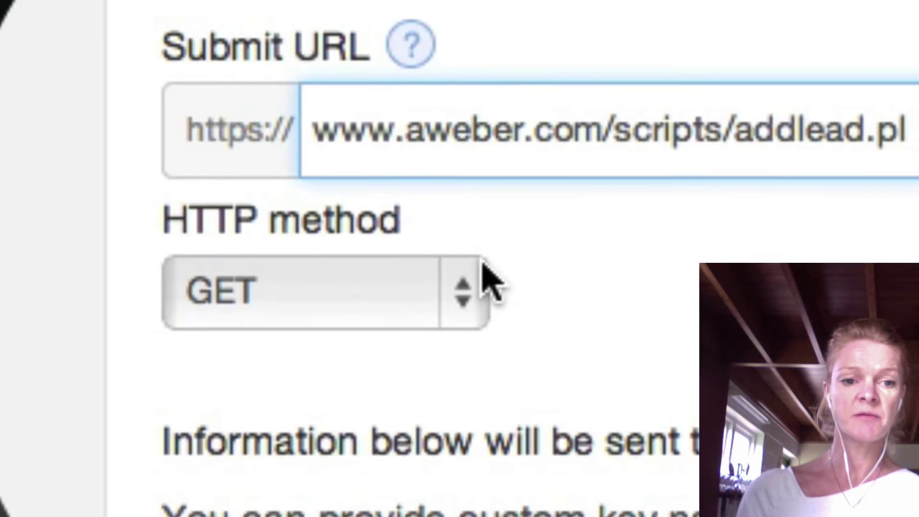
{"action": "left_click", "coordinate": [460, 289]}
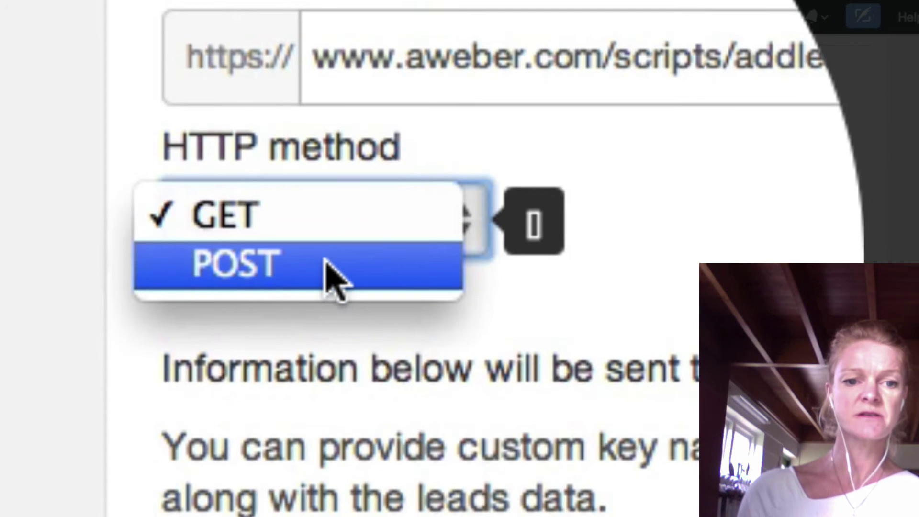
{"action": "left_click", "coordinate": [326, 263]}
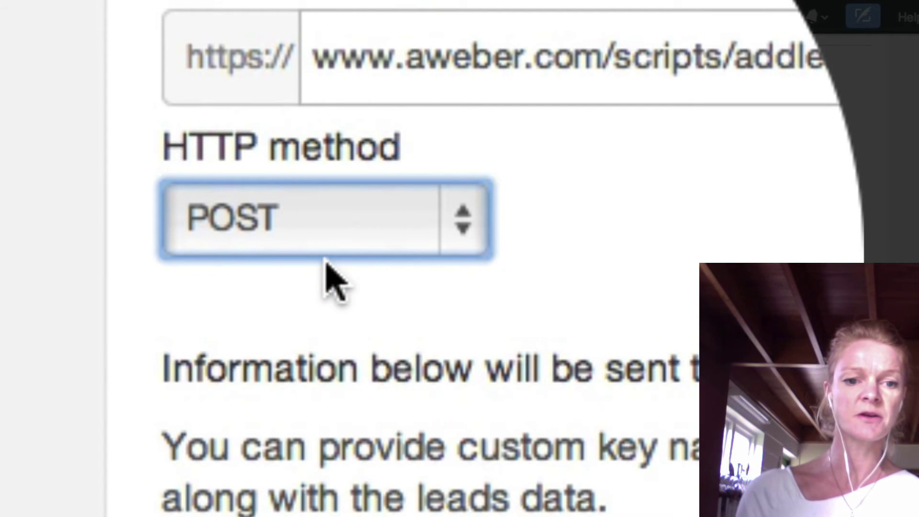
Set the custom key names for the user's name and email to lowercase "name" and "email".
{"action": "scroll", "coordinate": [327, 264], "scroll_direction": "down", "scroll_amount": 5}
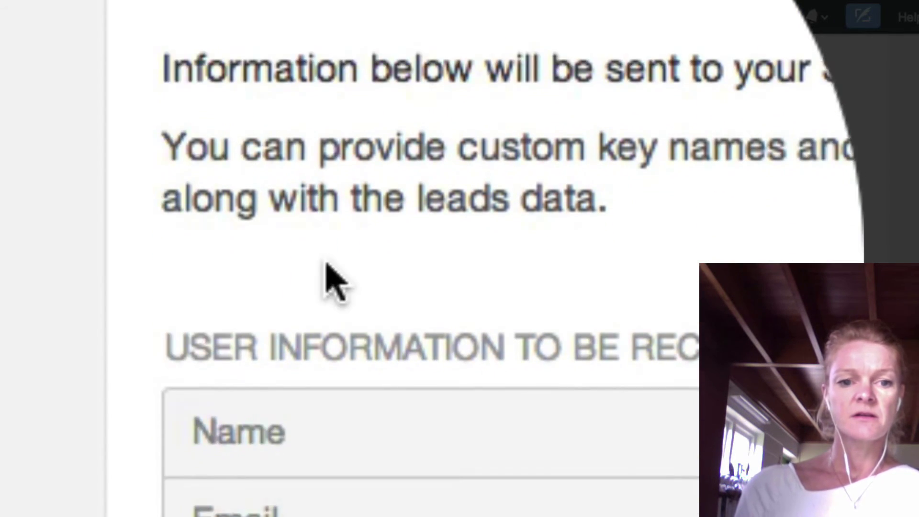
{"action": "scroll", "coordinate": [327, 264], "scroll_direction": "down", "scroll_amount": 4}
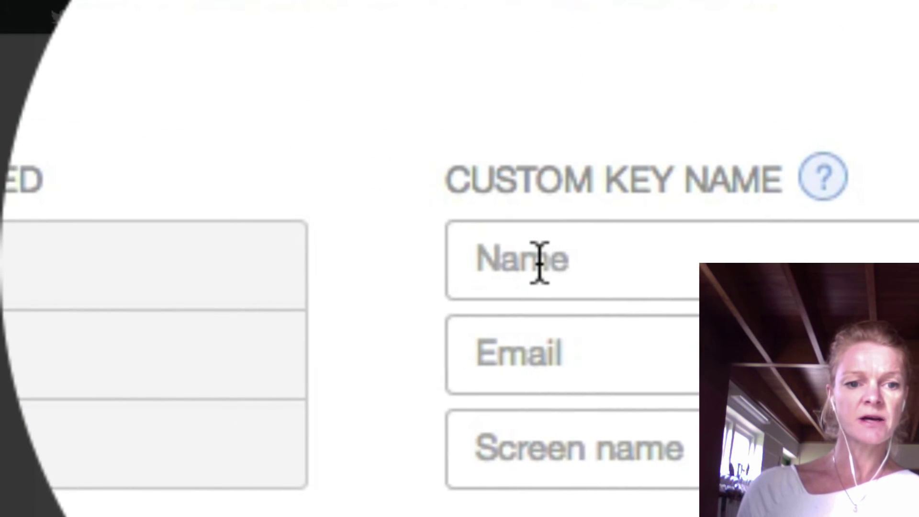
{"action": "left_click", "coordinate": [540, 263]}
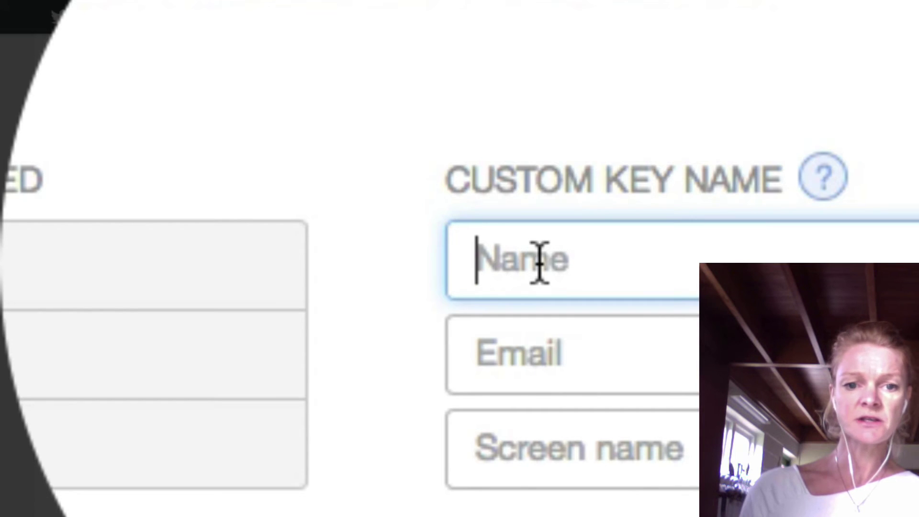
{"action": "type", "text": "name"}
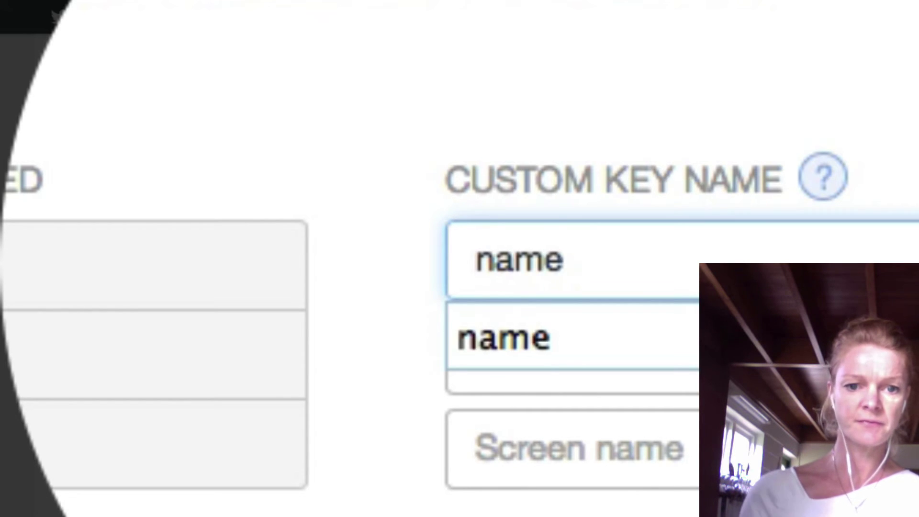
{"action": "left_click", "coordinate": [538, 299]}
{"action": "left_click", "coordinate": [539, 342]}
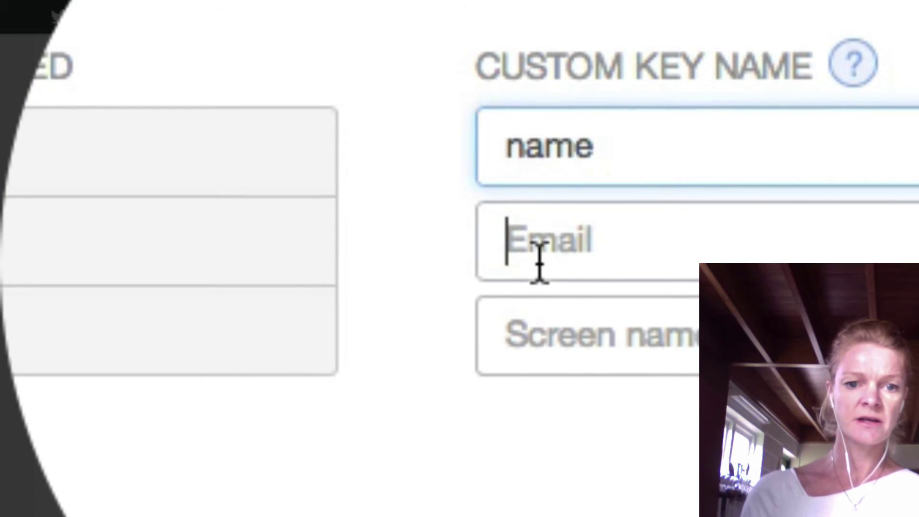
{"action": "type", "text": "emai"}
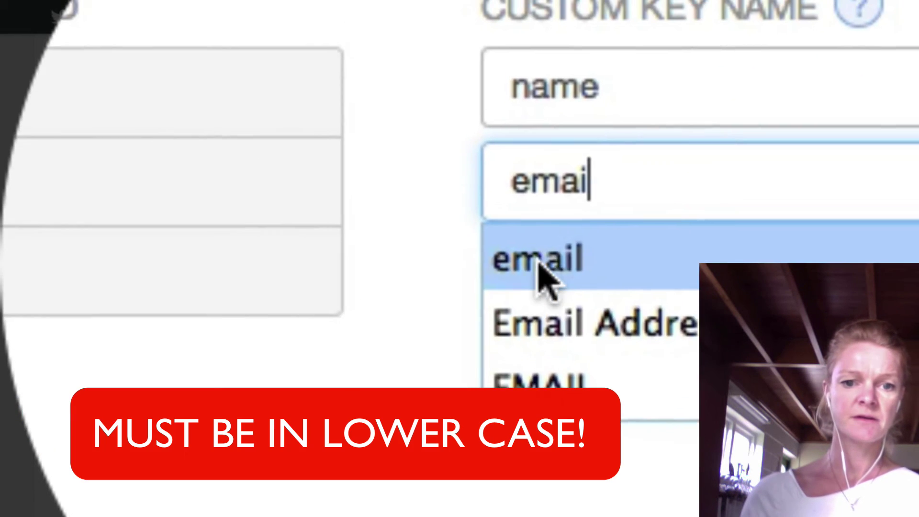
{"action": "left_click", "coordinate": [536, 318]}
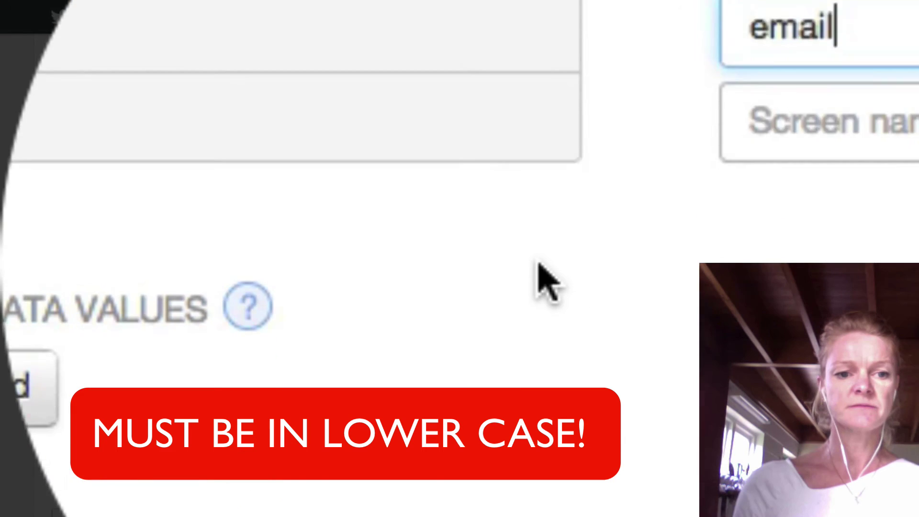
Add three custom hidden data fields to the Lead Generation card.
{"action": "scroll", "coordinate": [541, 276], "scroll_direction": "down", "scroll_amount": 5}
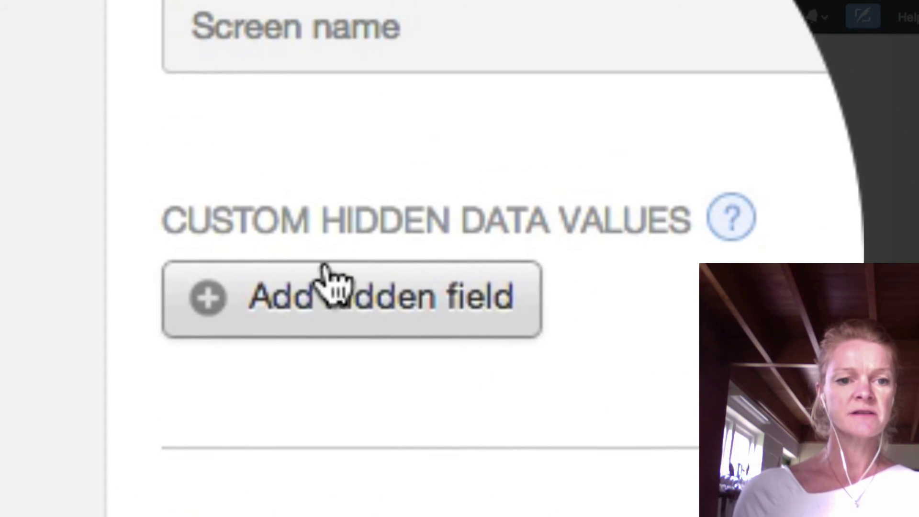
{"action": "left_click", "coordinate": [402, 273]}
{"action": "scroll", "coordinate": [414, 263], "scroll_direction": "down", "scroll_amount": 2}
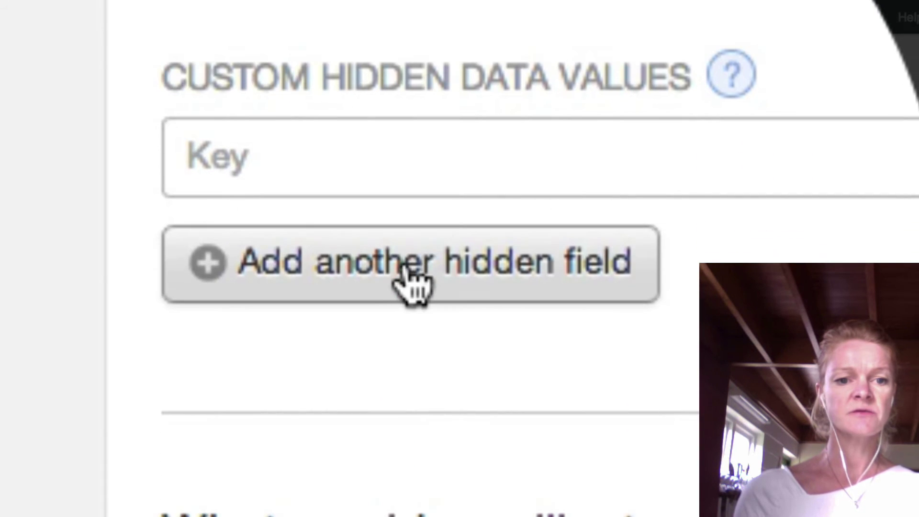
{"action": "left_click", "coordinate": [410, 281]}
{"action": "scroll", "coordinate": [410, 281], "scroll_direction": "down", "scroll_amount": 3}
{"action": "left_click", "coordinate": [404, 275]}
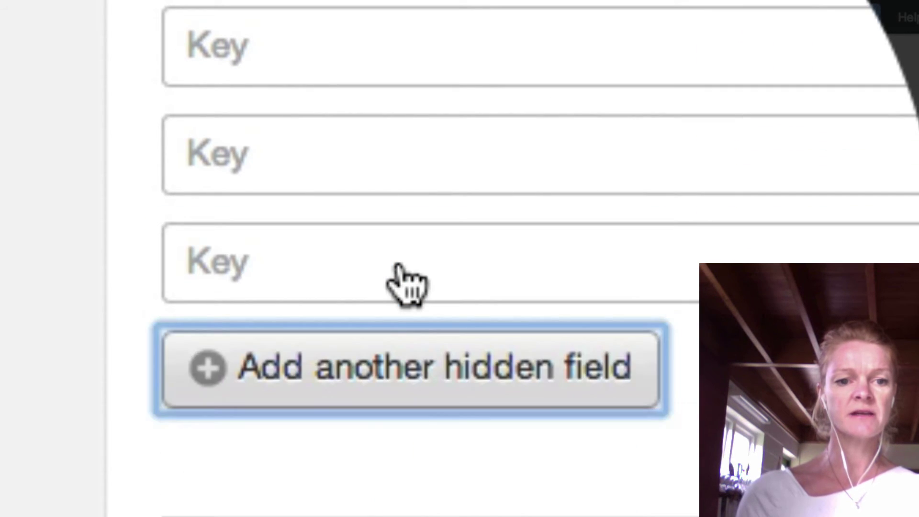
{"action": "scroll", "coordinate": [517, 277], "scroll_direction": "down", "scroll_amount": 1}
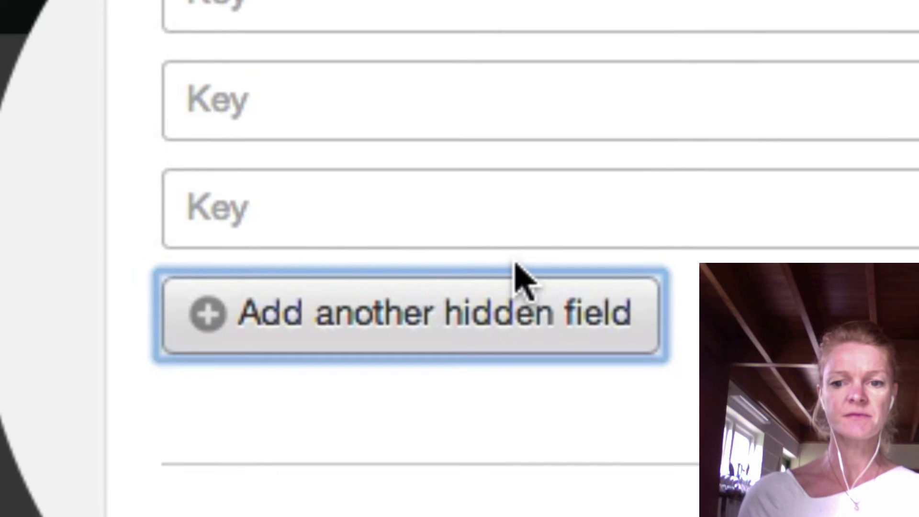
Set the keys of the three hidden fields to meta_web_form_id, listname and meta_adtracking, in that order.
{"action": "scroll", "coordinate": [417, 260], "scroll_direction": "up", "scroll_amount": 5}
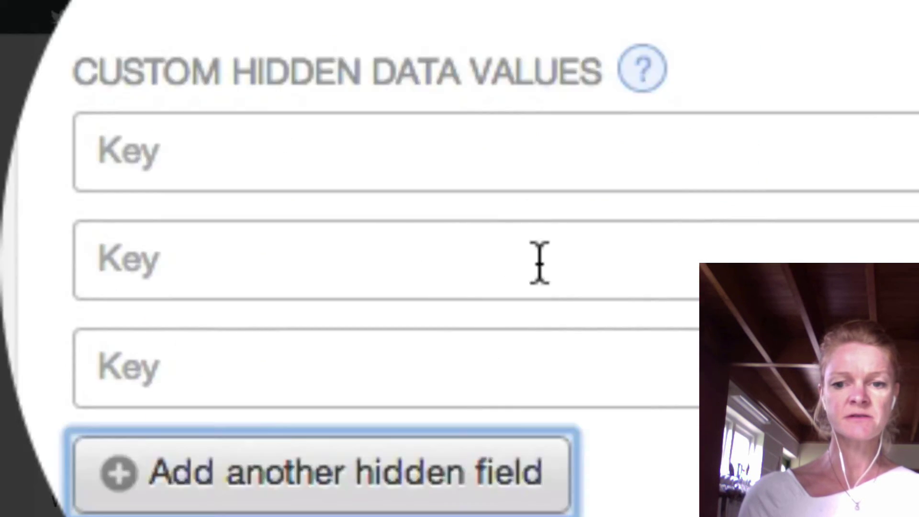
{"action": "left_click", "coordinate": [387, 252]}
{"action": "type", "text": "meta_web_form_id"}
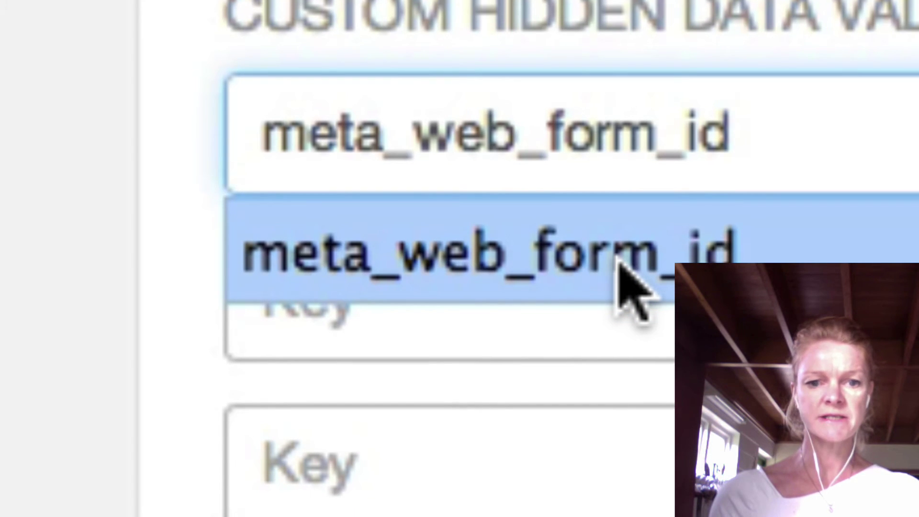
{"action": "left_click", "coordinate": [619, 259]}
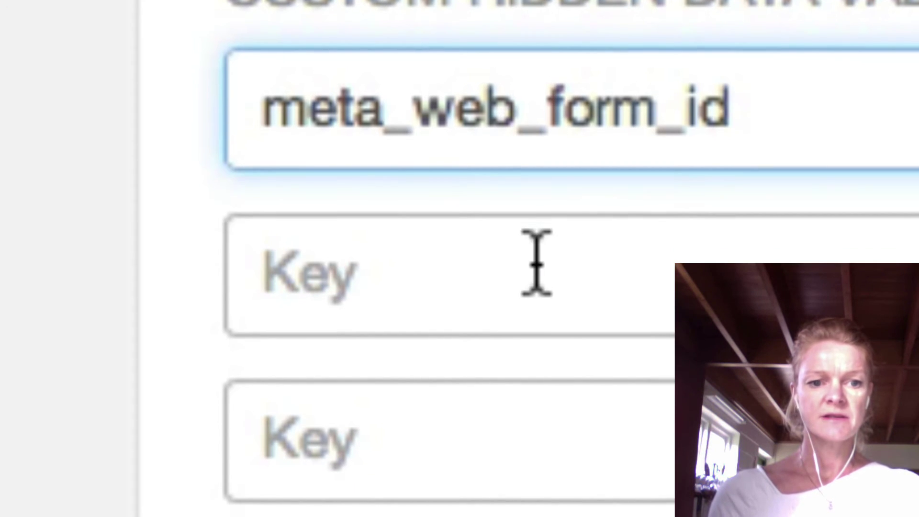
{"action": "left_click", "coordinate": [536, 287]}
{"action": "type", "text": "listna"}
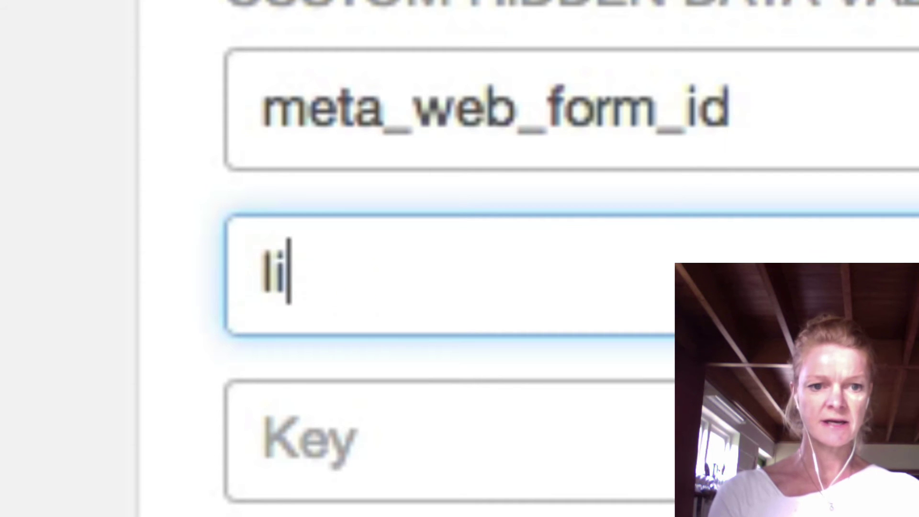
{"action": "type", "text": "me"}
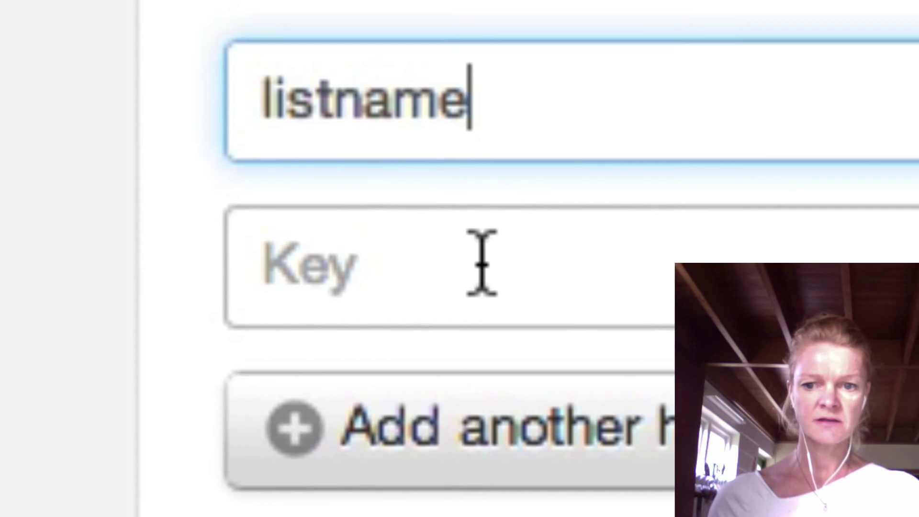
{"action": "left_click", "coordinate": [480, 287]}
{"action": "type", "text": "met"}
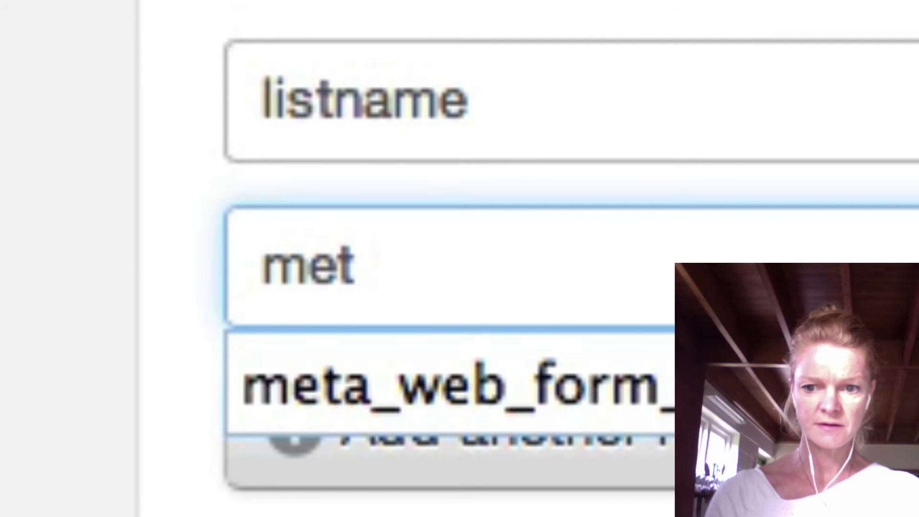
{"action": "type", "text": "a"}
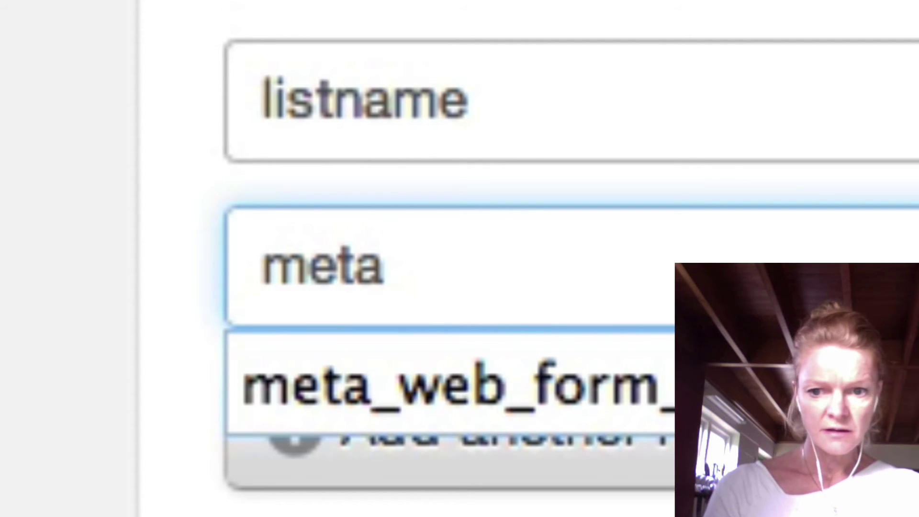
{"action": "type", "text": "_adtracking"}
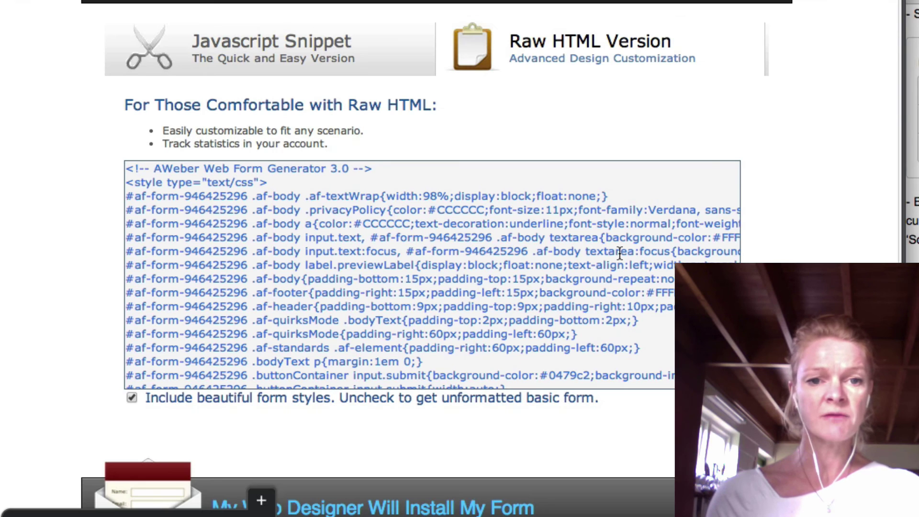
Copy the meta_web_form_id value 946425296 from AWeber's raw HTML form code into the first hidden field's value in Twitter Ads.
{"action": "scroll", "coordinate": [619, 254], "scroll_direction": "up", "scroll_amount": 1}
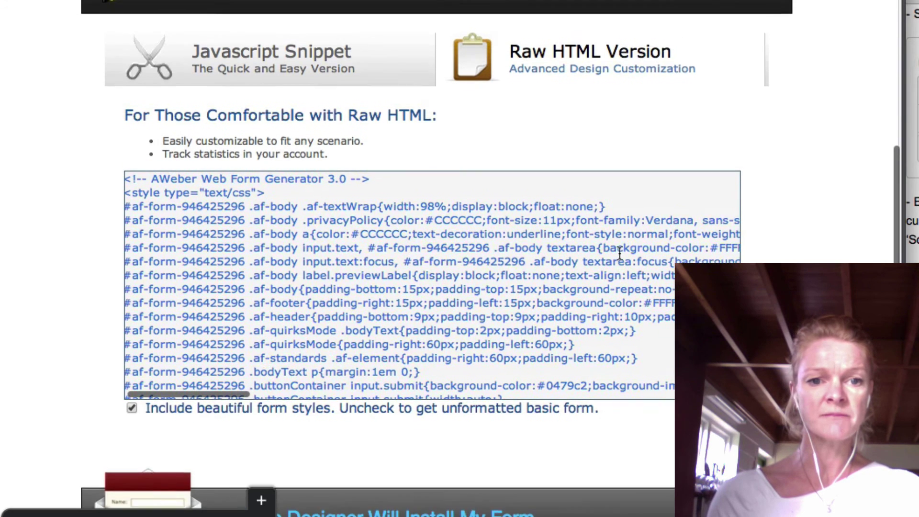
{"action": "scroll", "coordinate": [619, 254], "scroll_direction": "down", "scroll_amount": 3}
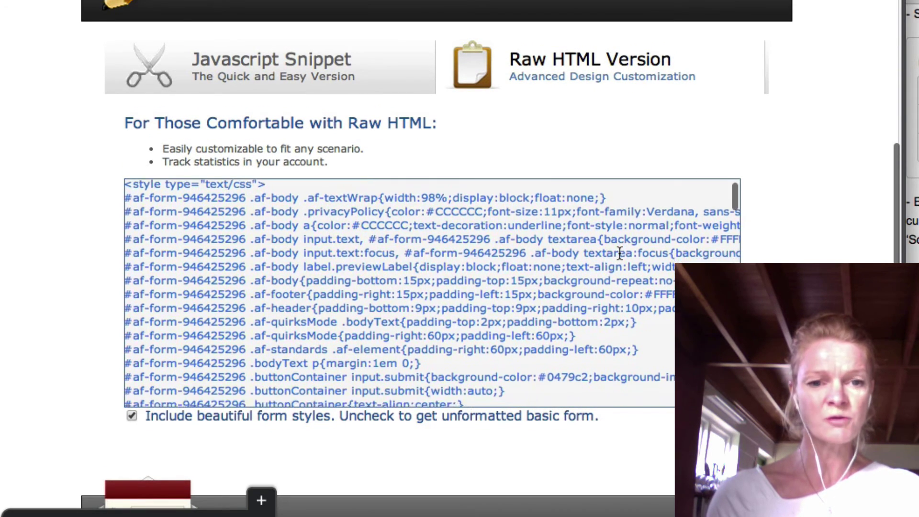
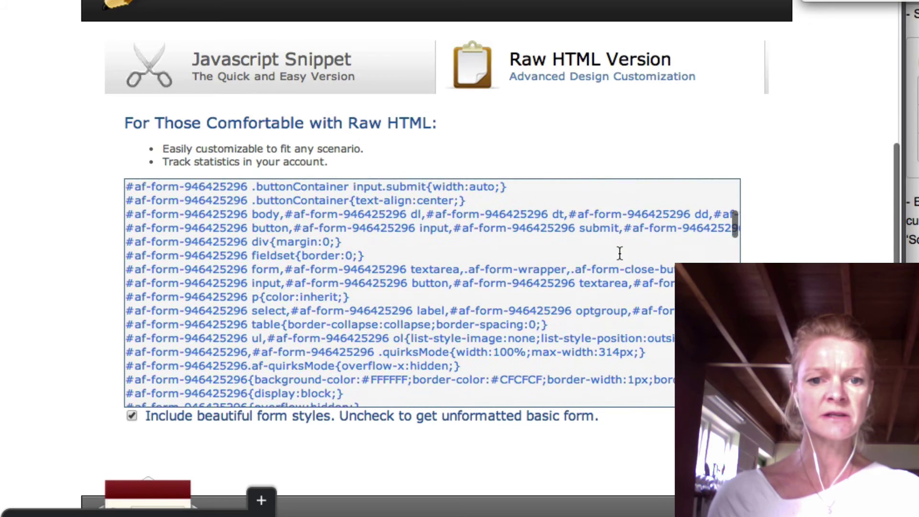
{"action": "scroll", "coordinate": [620, 254], "scroll_direction": "down", "scroll_amount": 8}
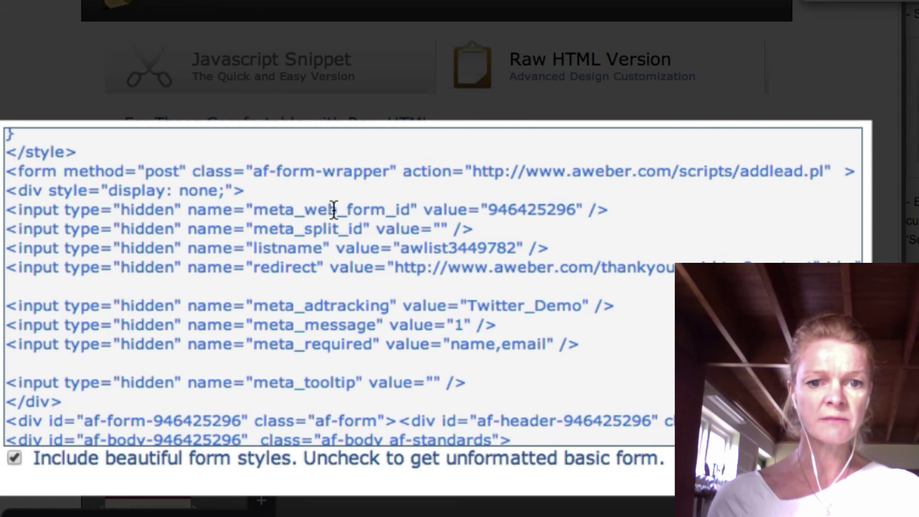
{"action": "left_click", "coordinate": [484, 211]}
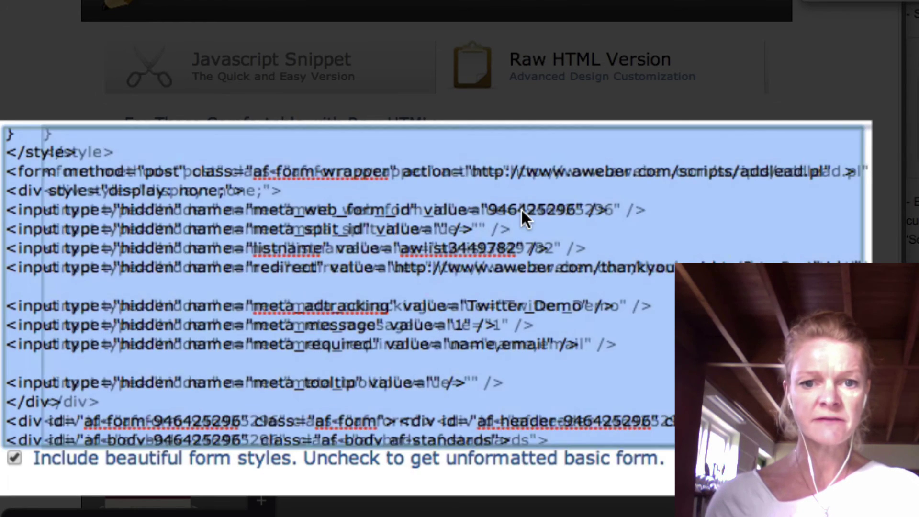
{"action": "left_click", "coordinate": [523, 213]}
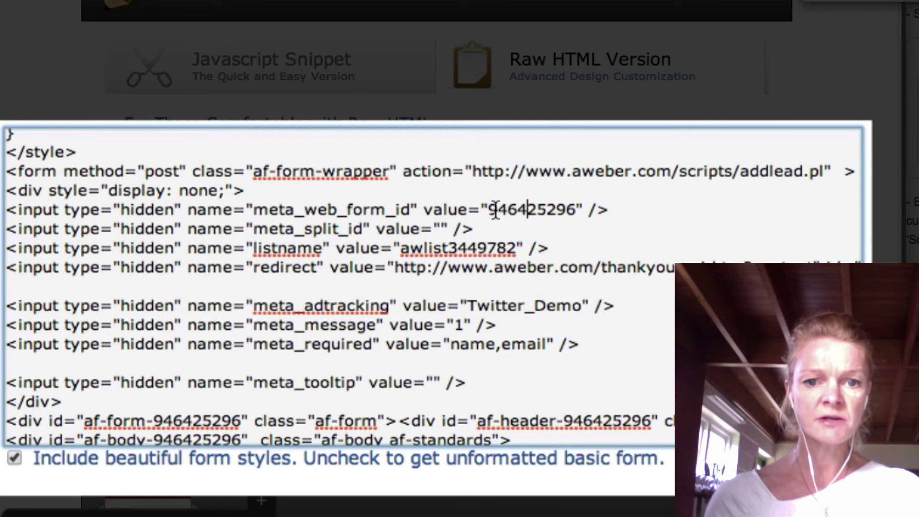
{"action": "double_click", "coordinate": [510, 211]}
{"action": "key", "text": "super+c"}
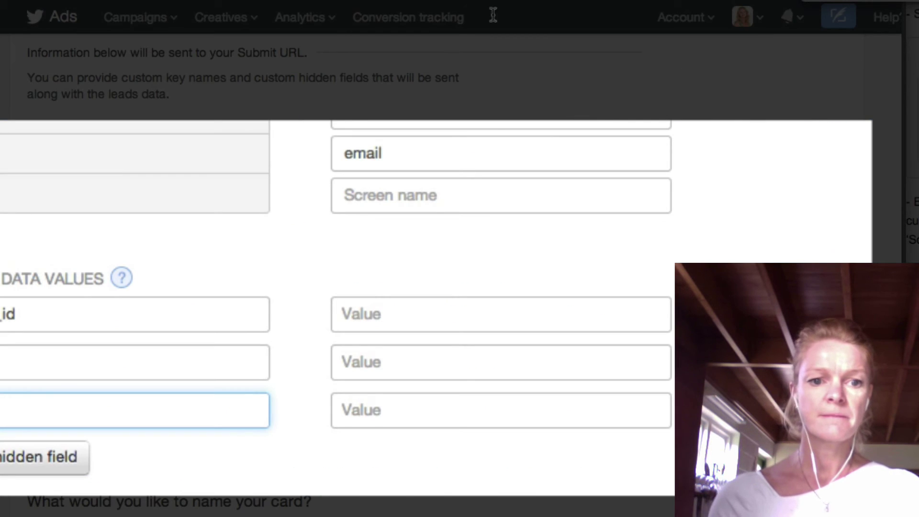
{"action": "left_click", "coordinate": [369, 312]}
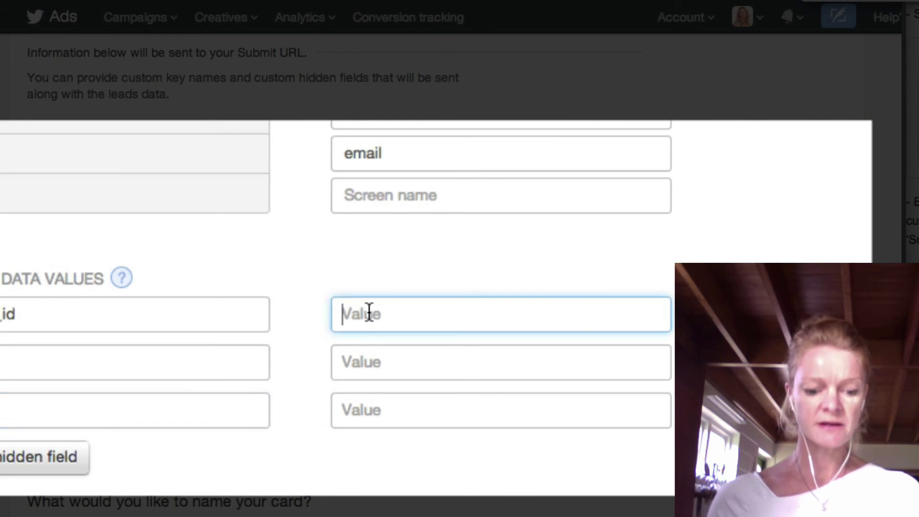
{"action": "key", "text": "super+v"}
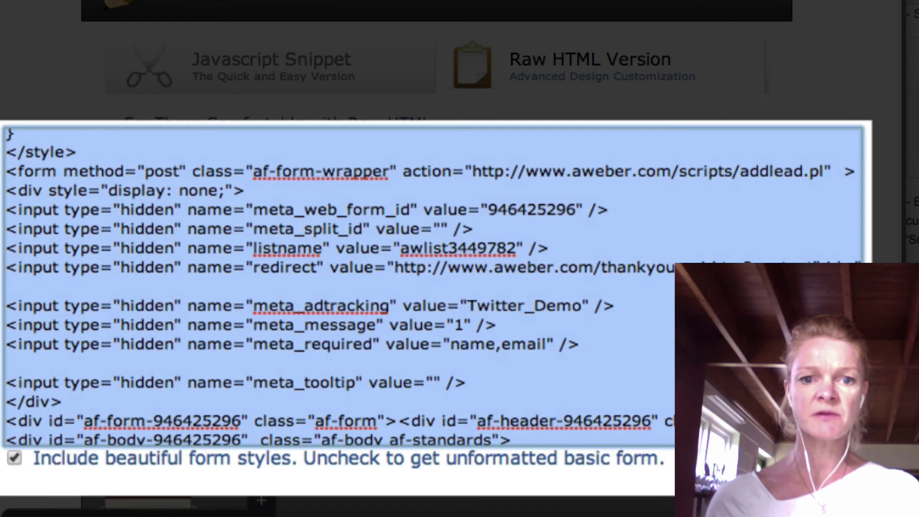
Copy the listname value awlist3449782 from the AWeber form code into the second hidden field's value in Twitter Ads.
{"action": "left_click", "coordinate": [519, 305]}
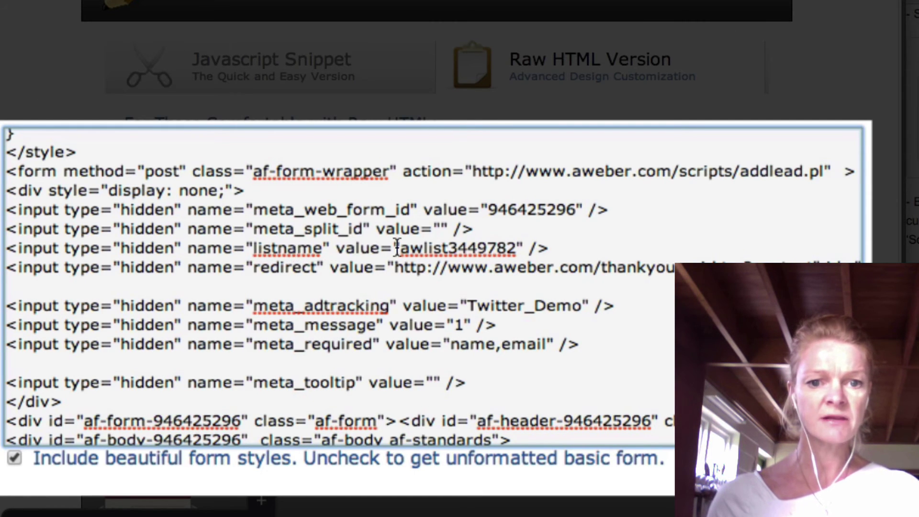
{"action": "double_click", "coordinate": [452, 248]}
{"action": "key", "text": "super+c"}
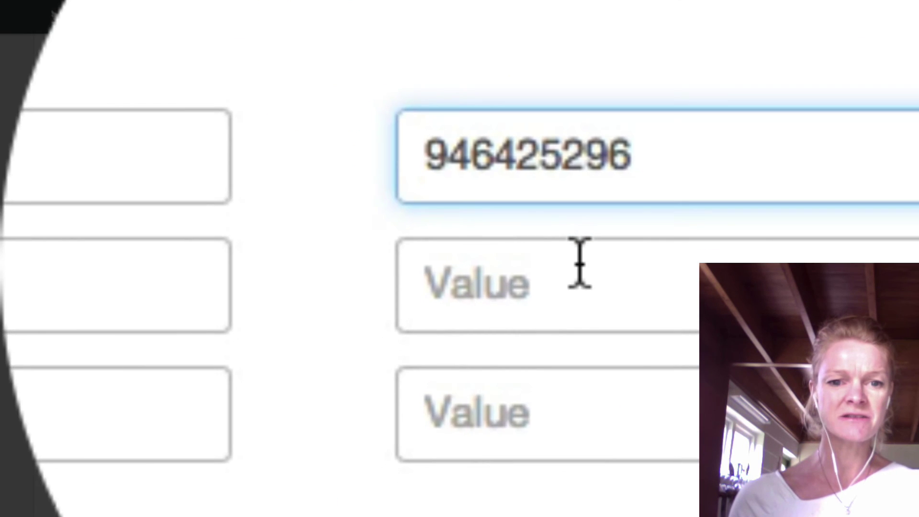
{"action": "left_click", "coordinate": [579, 262]}
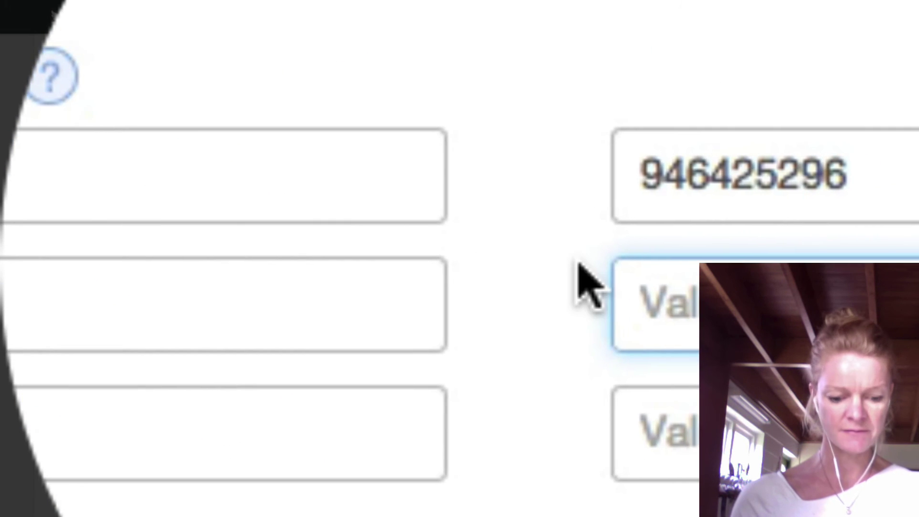
{"action": "key", "text": "super+v"}
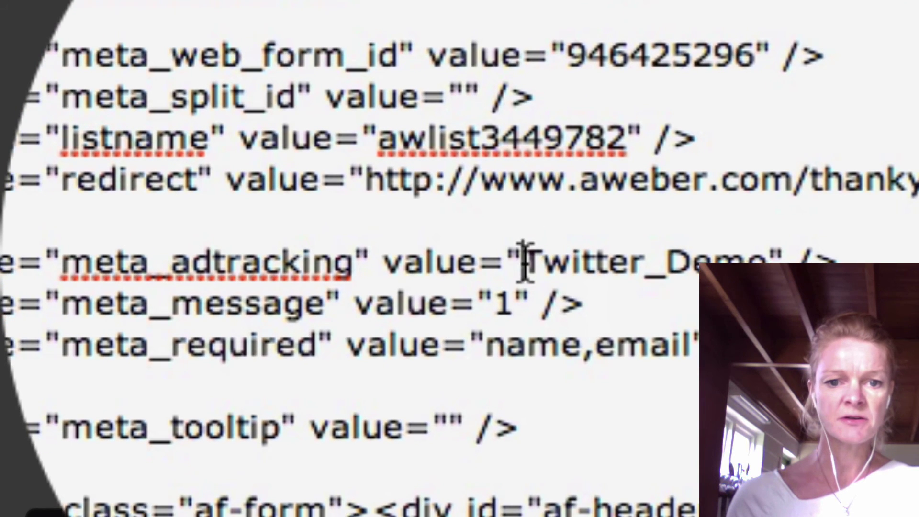
Copy the meta_adtracking value Twitter_Demo from the AWeber form code into the third hidden field's value in Twitter Ads.
{"action": "left_click_drag", "start_coordinate": [487, 266], "coordinate": [689, 261]}
{"action": "key", "text": "super+c"}
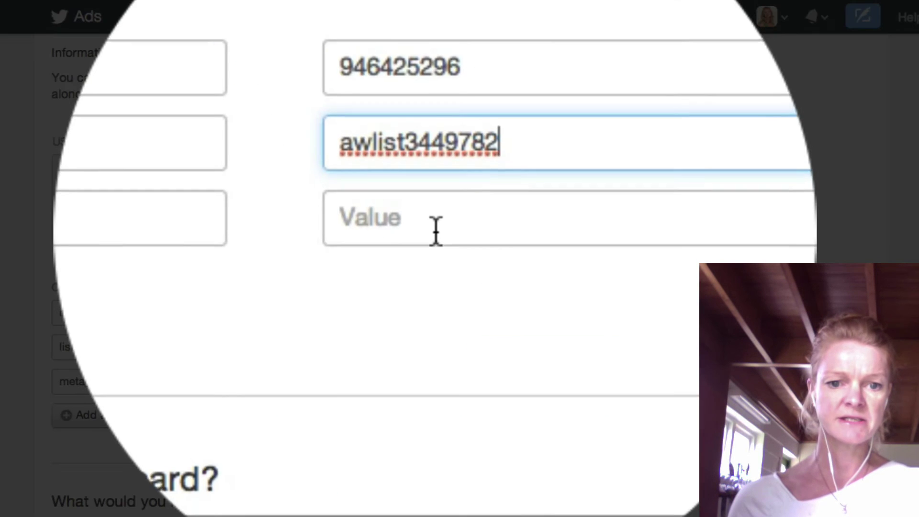
{"action": "left_click", "coordinate": [443, 377]}
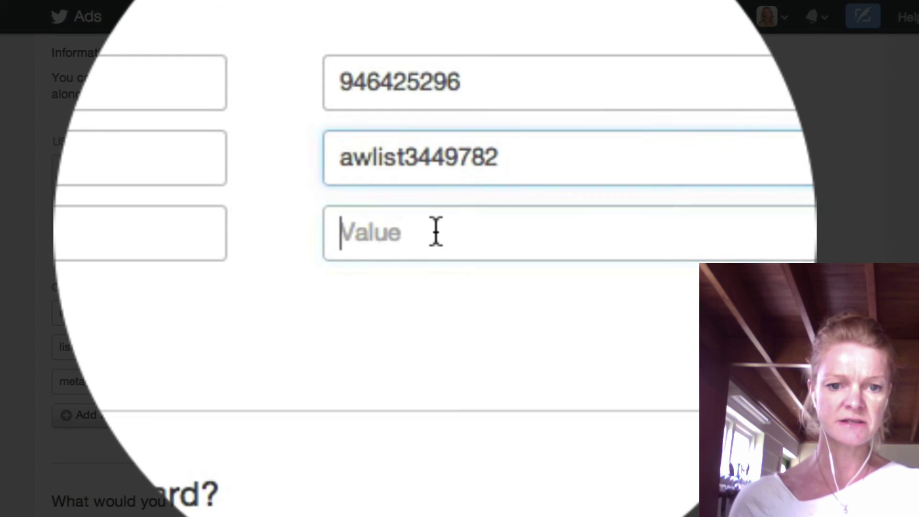
{"action": "key", "text": "super+v"}
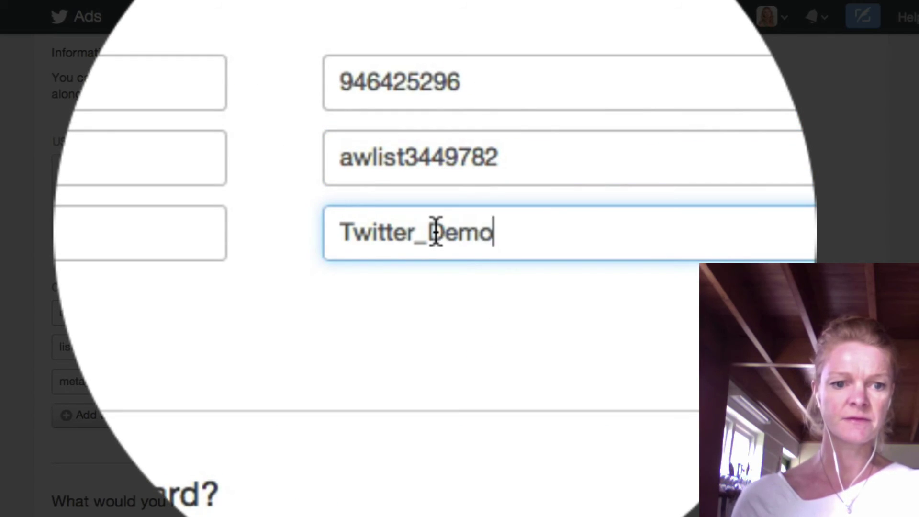
Name the card "Twitter Demo".
{"action": "scroll", "coordinate": [388, 244], "scroll_direction": "down", "scroll_amount": 5}
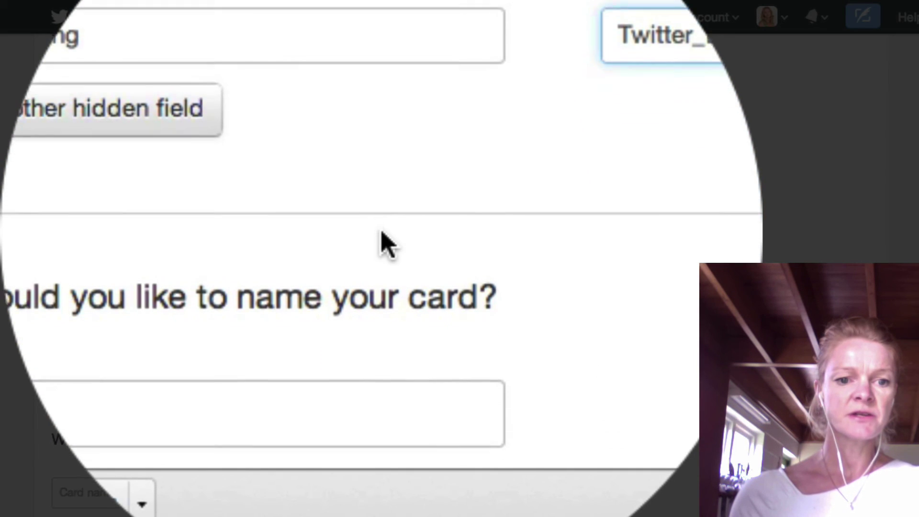
{"action": "left_click", "coordinate": [301, 295]}
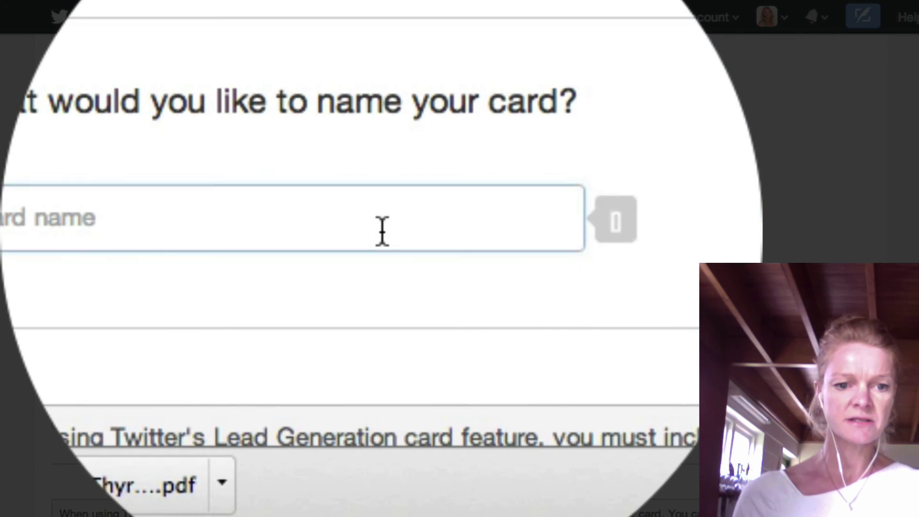
{"action": "type", "text": "Twitter Dem"}
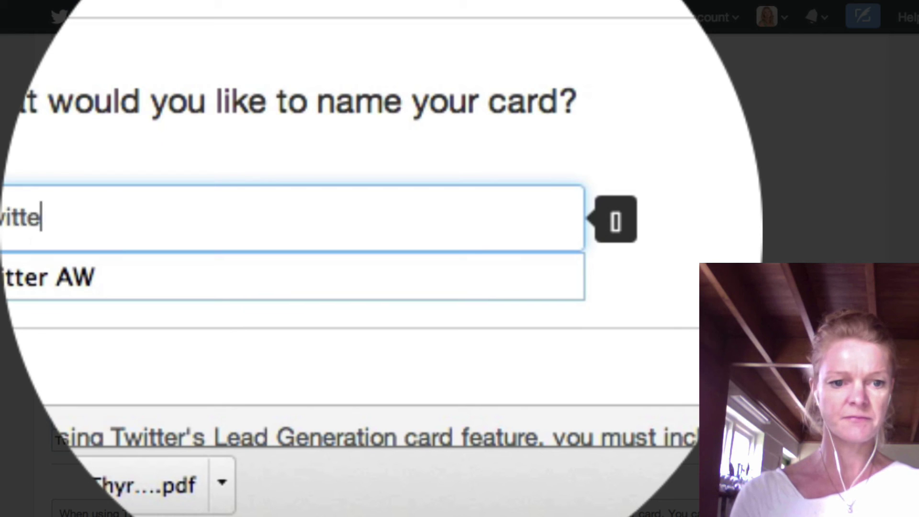
{"action": "type", "text": "o"}
Agree to abide by Twitter's data use policy and create the Lead Generation card.
{"action": "scroll", "coordinate": [386, 245], "scroll_direction": "down", "scroll_amount": 5}
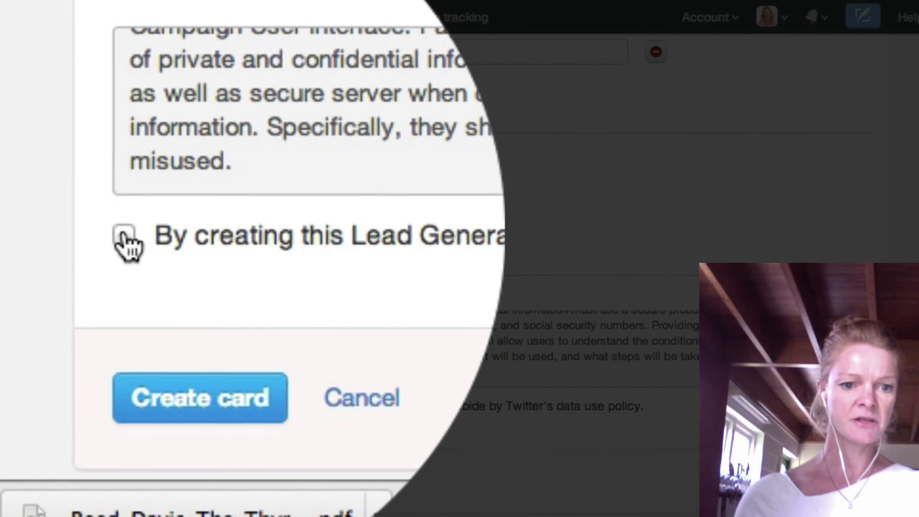
{"action": "left_click", "coordinate": [96, 212]}
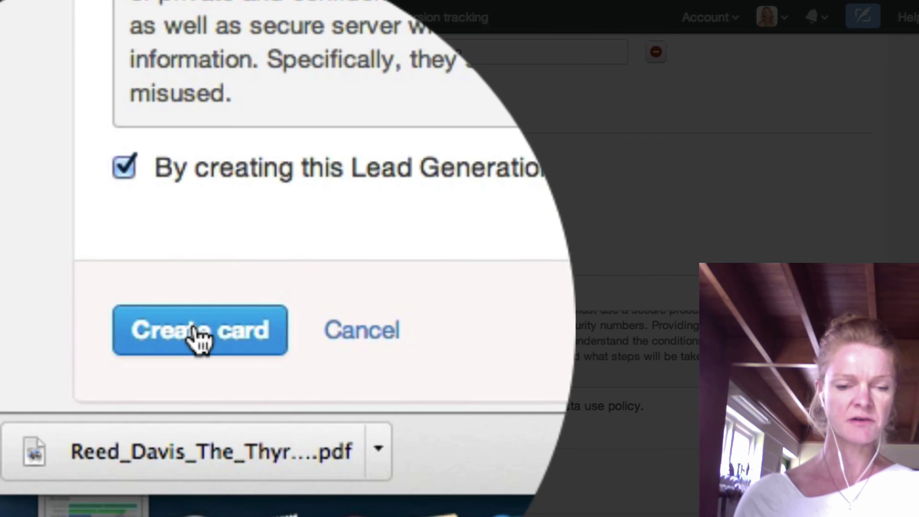
{"action": "left_click", "coordinate": [196, 394]}
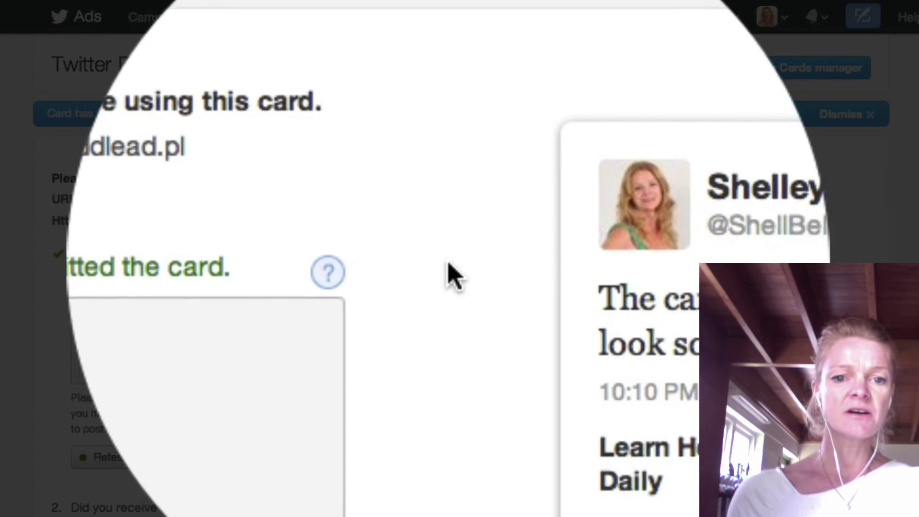
Review the new card's test submission result and the data posted to the AWeber submit URL.
{"action": "scroll", "coordinate": [423, 266], "scroll_direction": "down", "scroll_amount": 3}
{"action": "scroll", "coordinate": [424, 271], "scroll_direction": "down", "scroll_amount": 2}
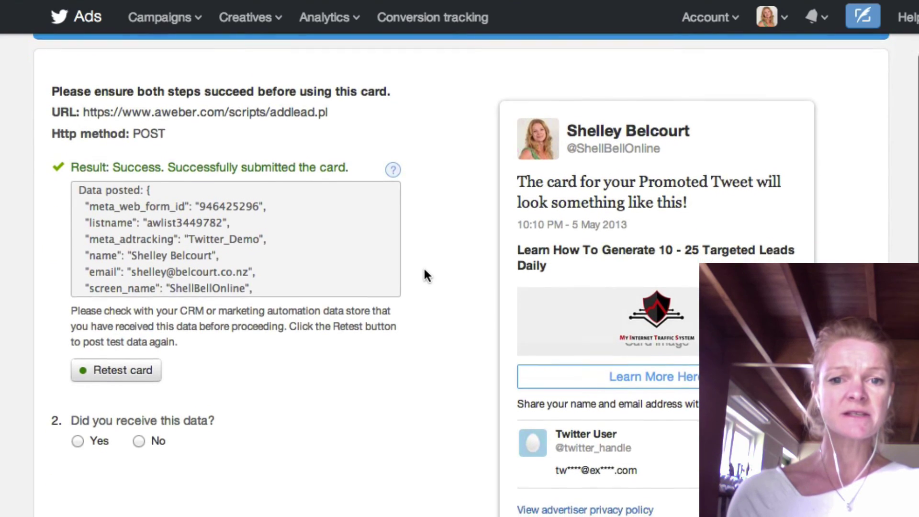
{"action": "scroll", "coordinate": [424, 270], "scroll_direction": "down", "scroll_amount": 1}
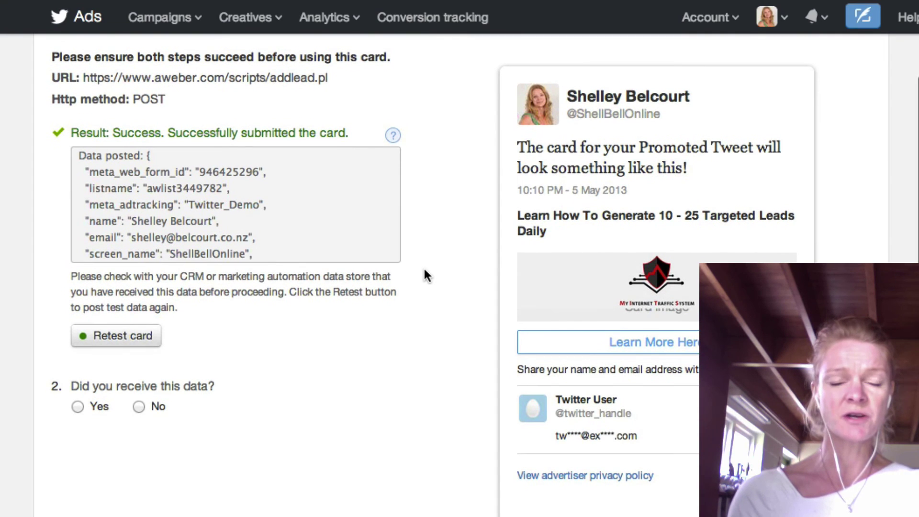